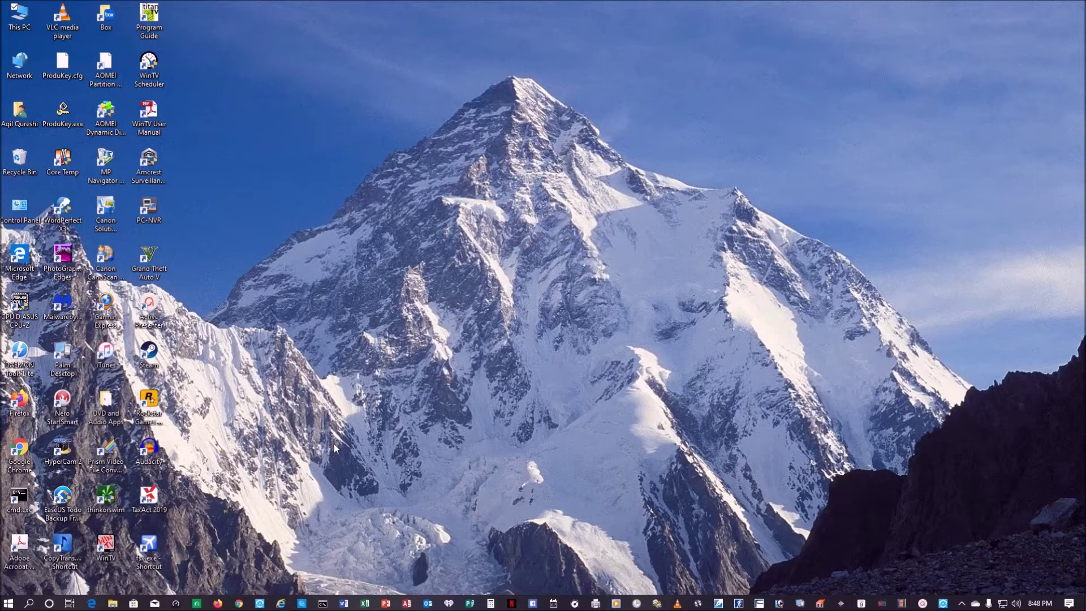
- Allow Remote Assistance with remote control and 6-hour invitations in This PC's system properties
{"action": "right_click", "coordinate": [9, 603]}
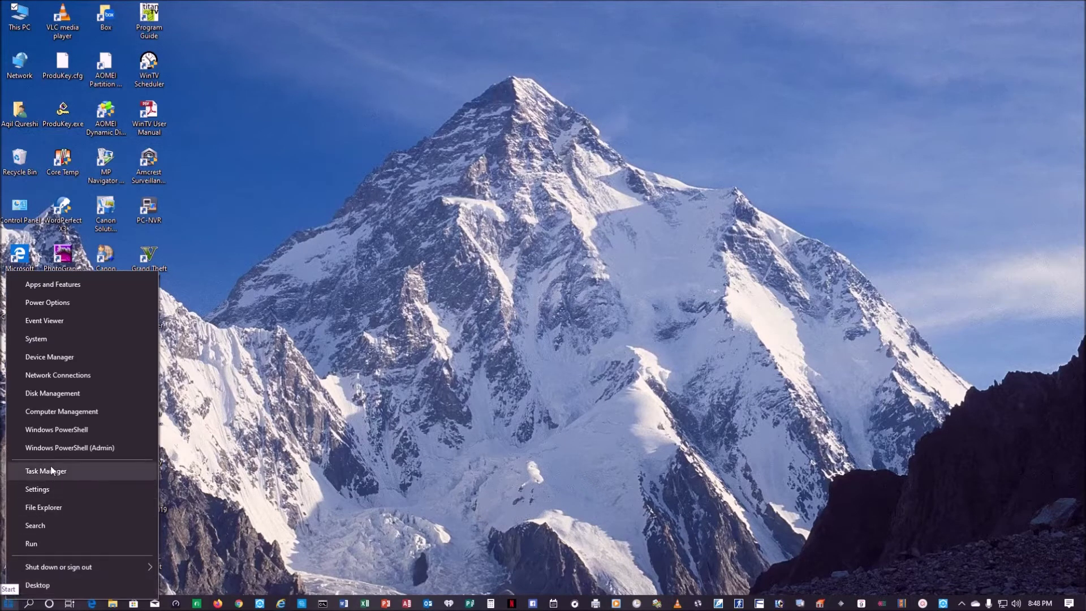
{"action": "left_click", "coordinate": [19, 17]}
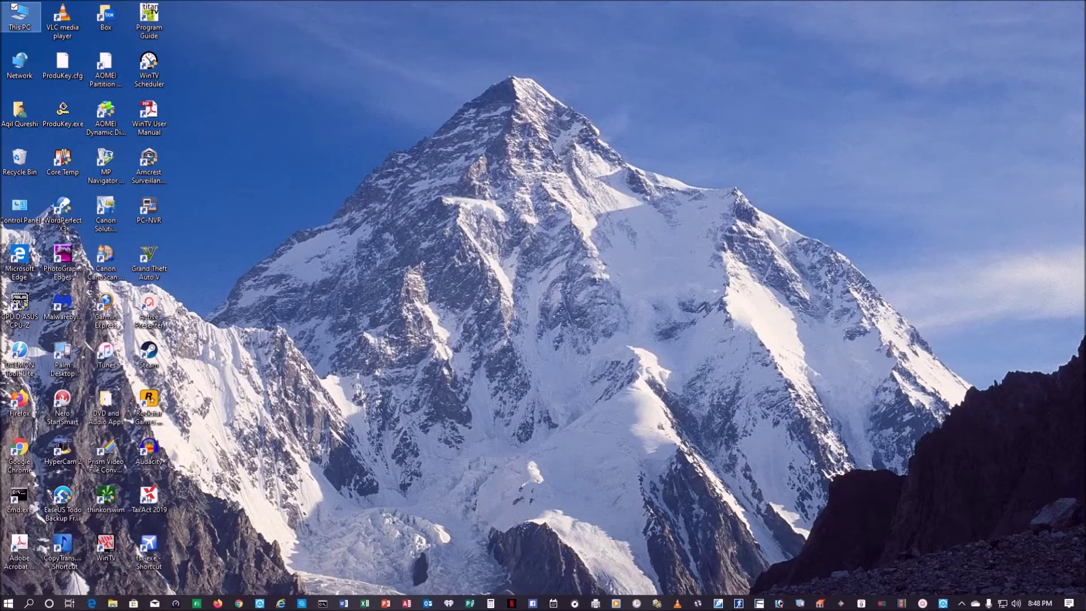
{"action": "right_click", "coordinate": [9, 14]}
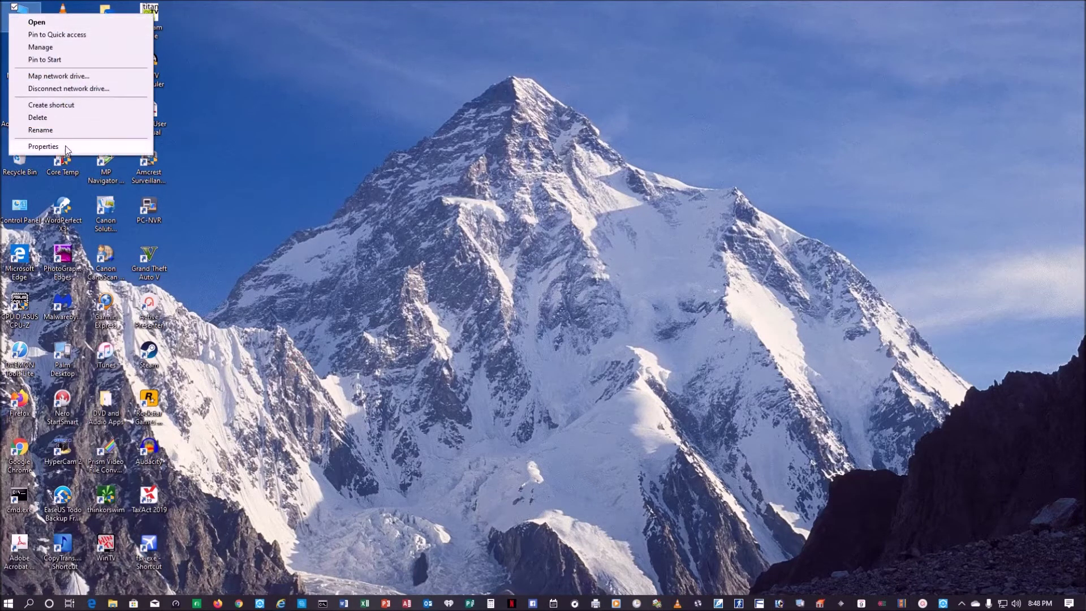
{"action": "left_click", "coordinate": [67, 148]}
{"action": "left_click", "coordinate": [69, 215]}
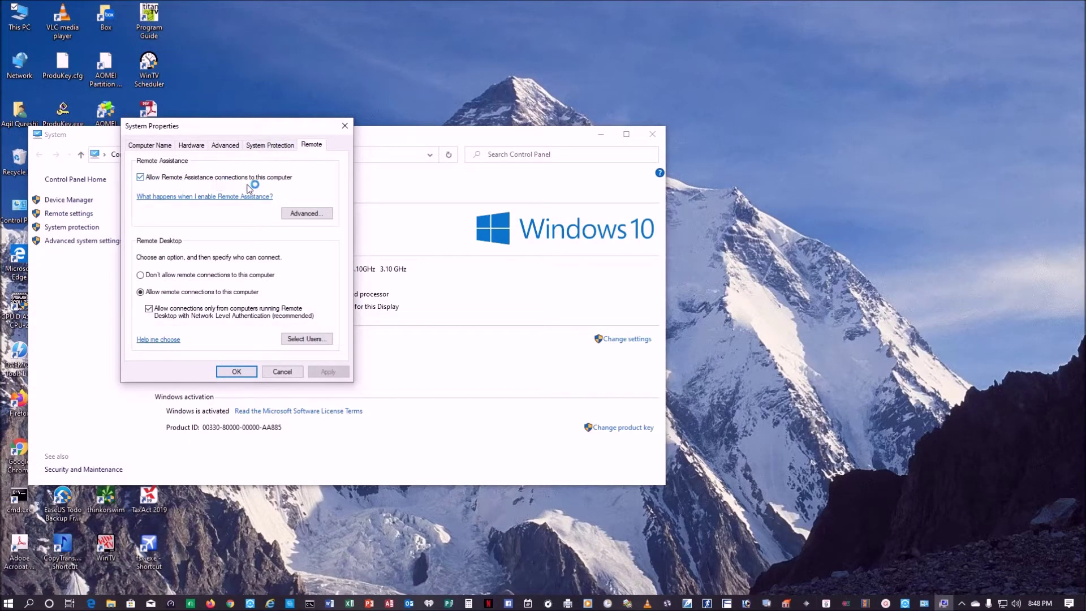
{"action": "left_click", "coordinate": [307, 214]}
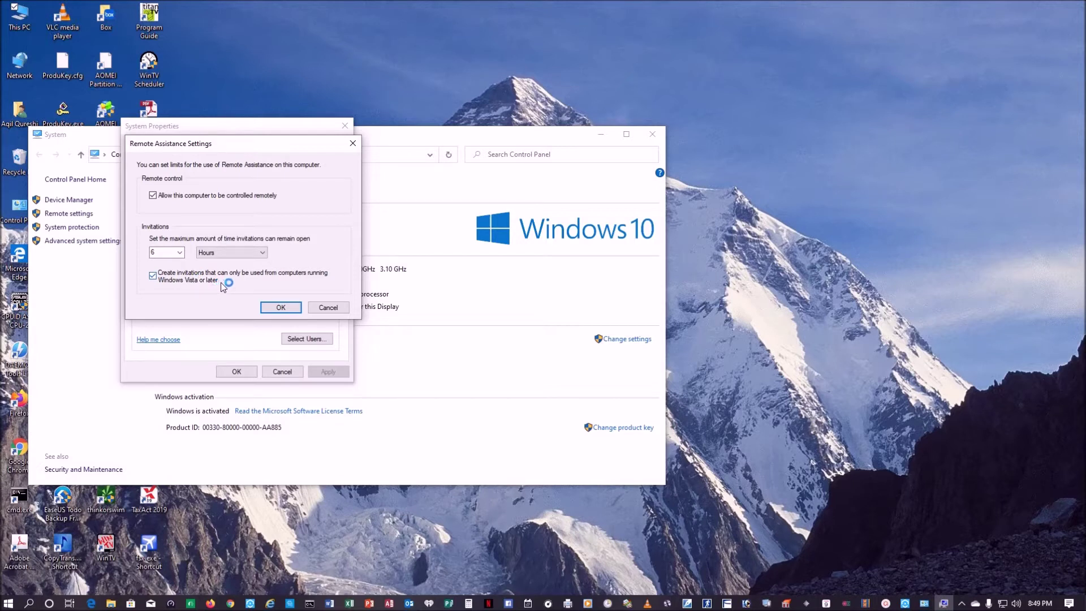
{"action": "left_click", "coordinate": [282, 308]}
{"action": "left_click", "coordinate": [236, 370]}
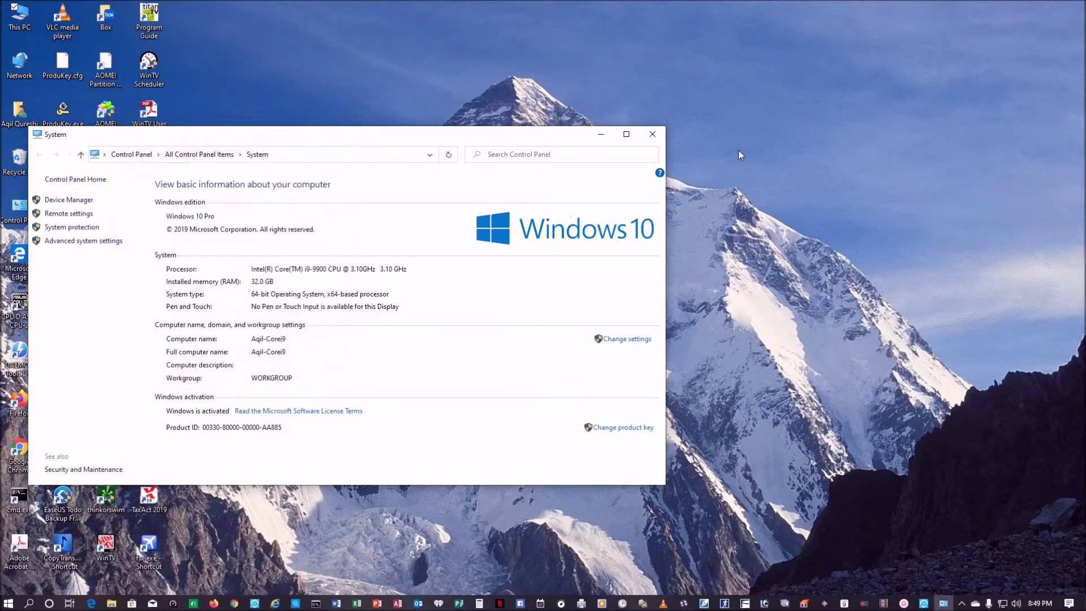
- Close the System window and launch msra from the Run box, then close its wizard
{"action": "left_click", "coordinate": [653, 134]}
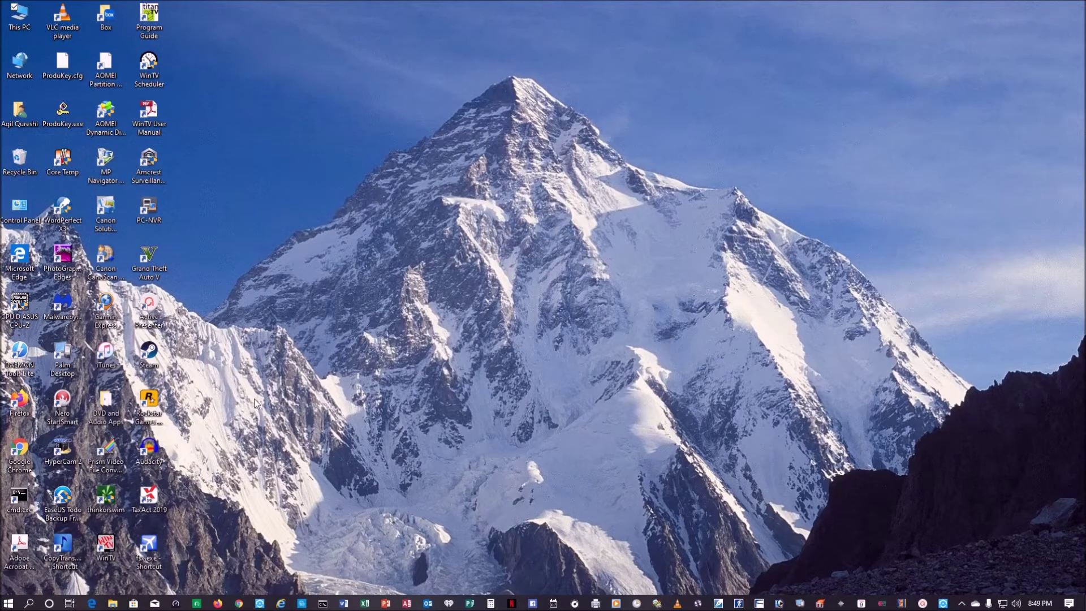
{"action": "right_click", "coordinate": [8, 603]}
{"action": "left_click", "coordinate": [36, 548]}
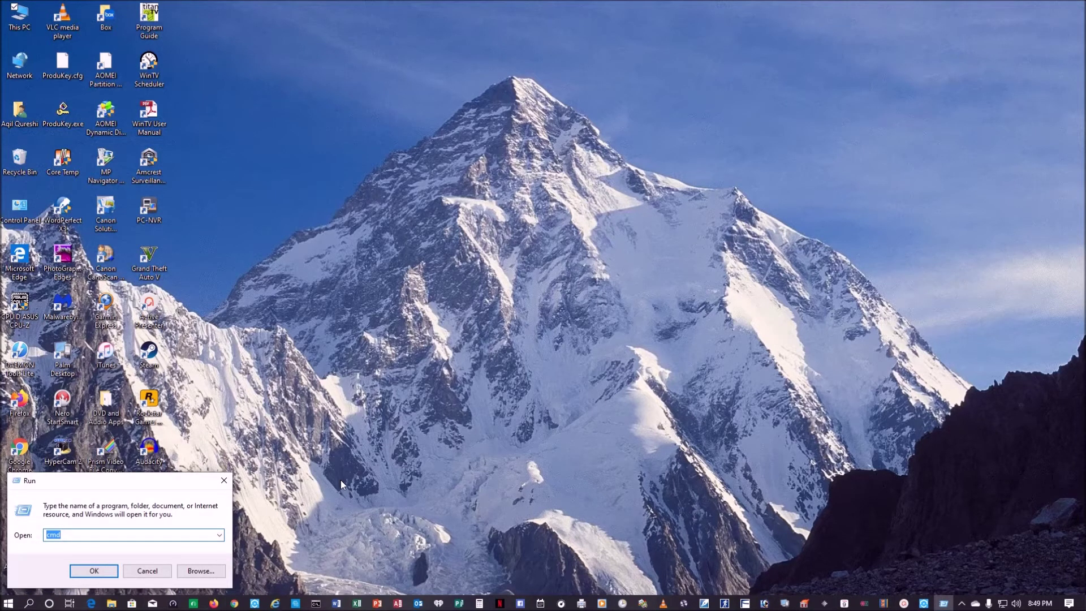
{"action": "type", "text": "msra"}
{"action": "key", "text": "Return"}
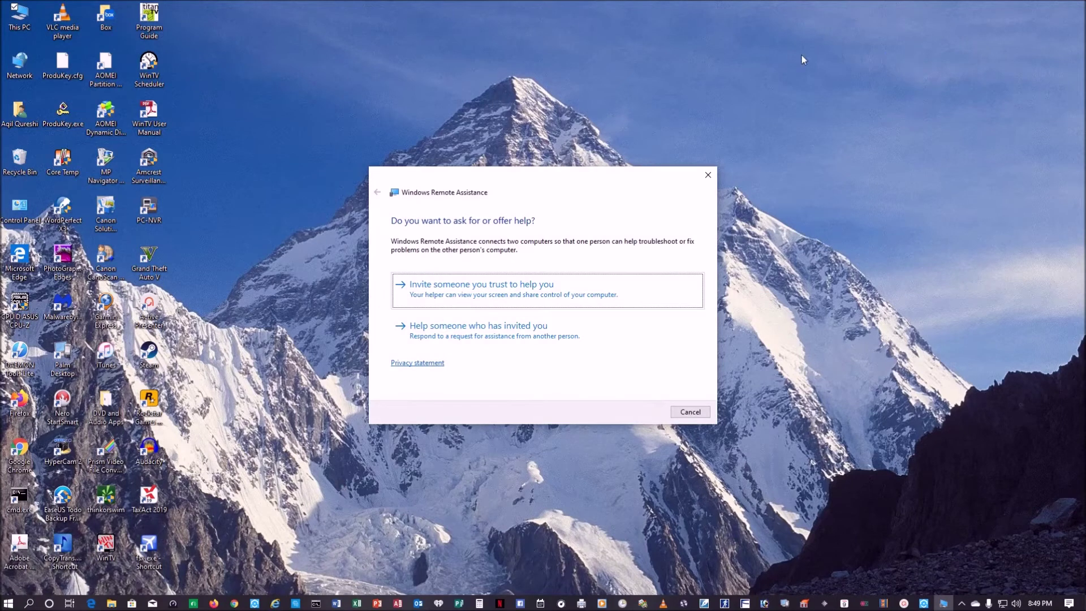
{"action": "left_click", "coordinate": [707, 176]}
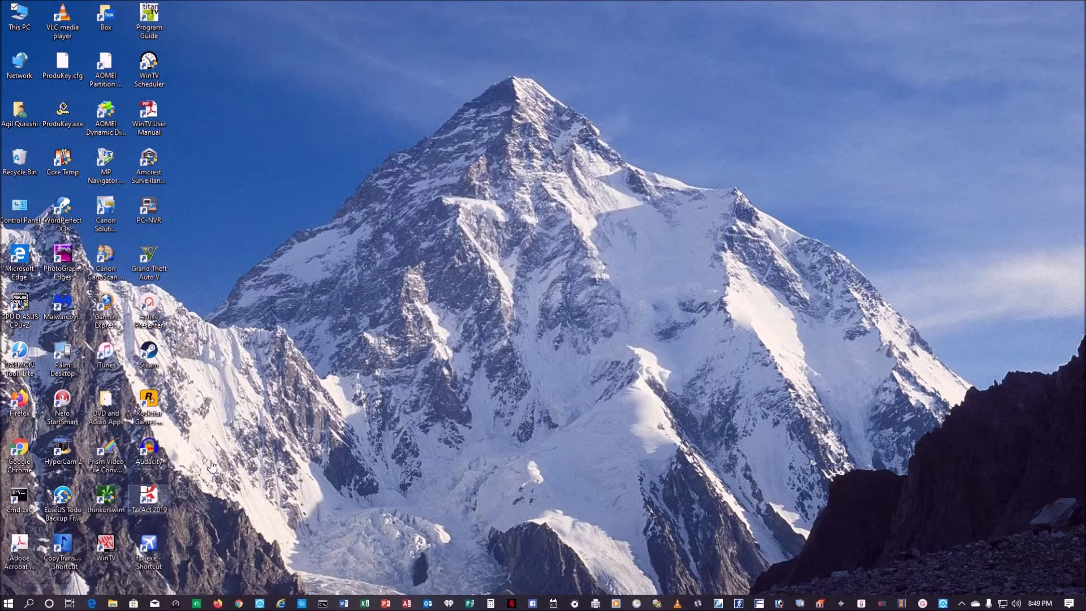
- Launch msra again from Windows search and close the wizard
{"action": "left_click", "coordinate": [28, 603]}
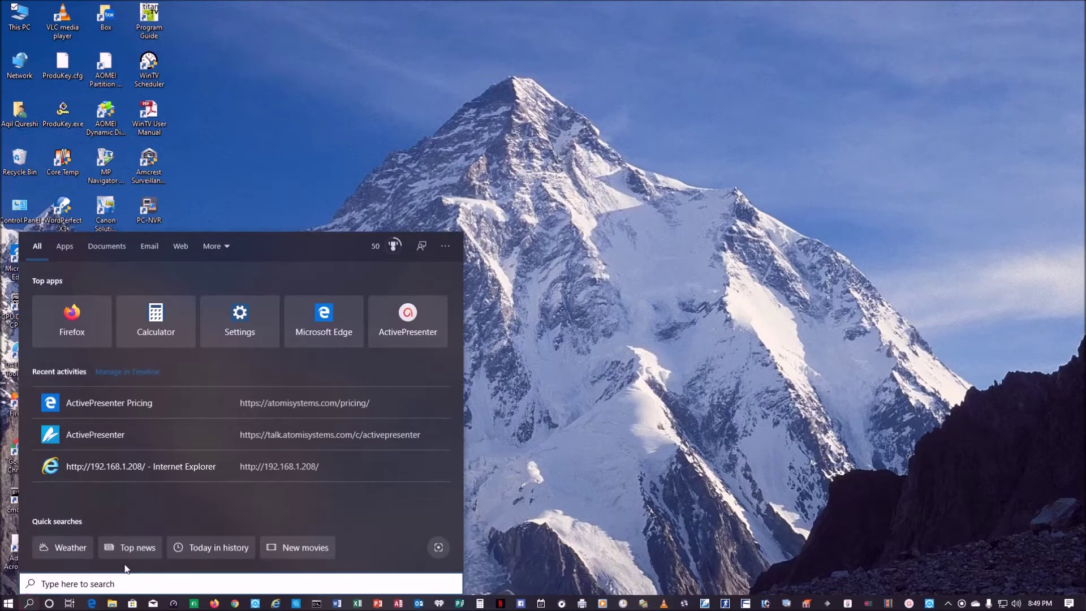
{"action": "type", "text": "msra"}
{"action": "key", "text": "Return"}
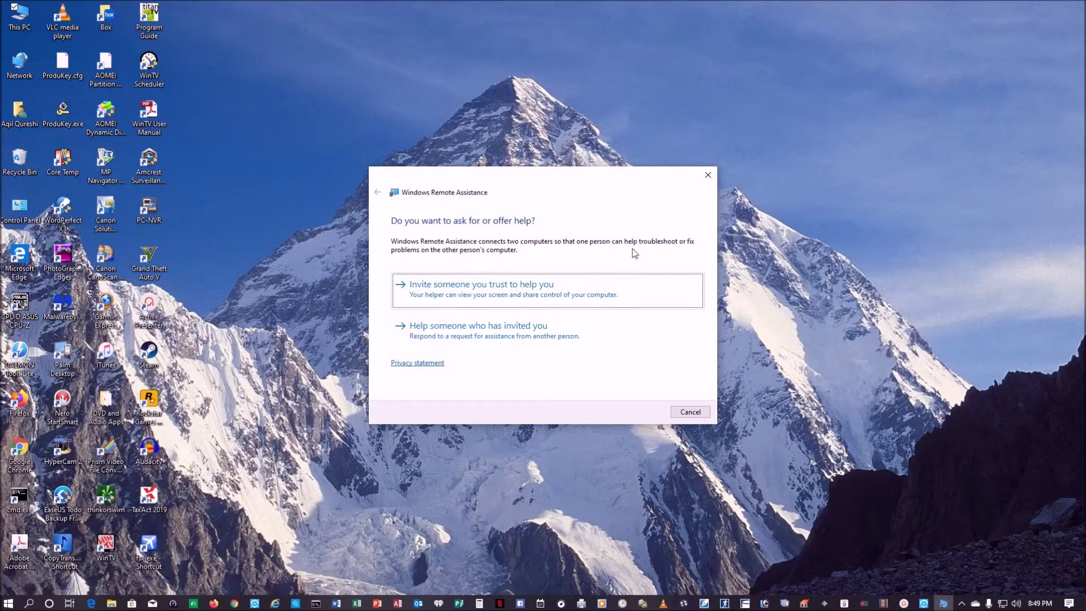
{"action": "left_click", "coordinate": [706, 177]}
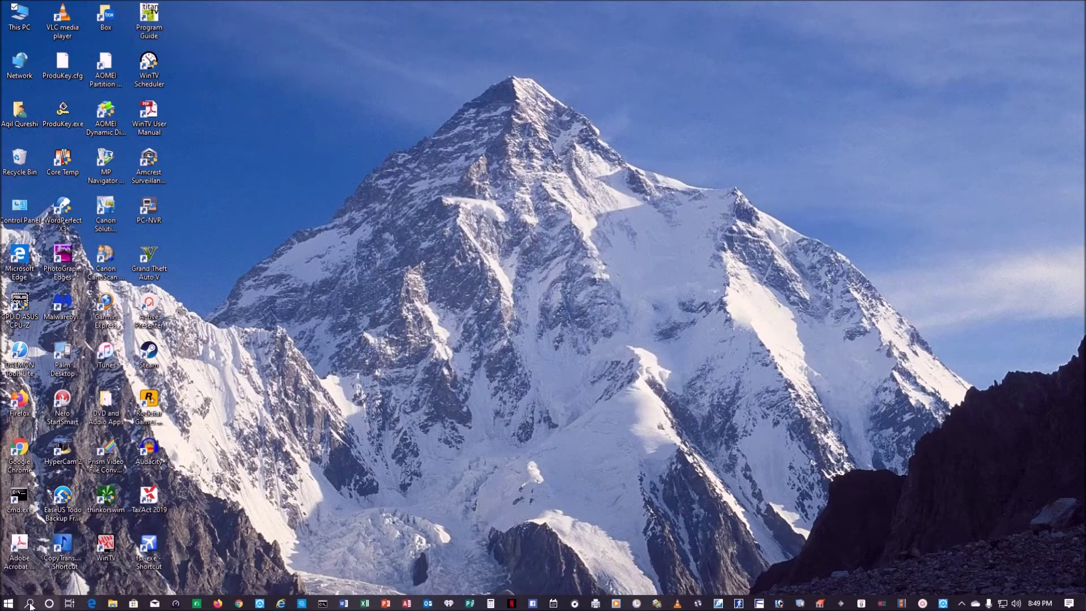
- Open Remote Assistance by searching 'remote assistance' and choose to invite a trusted helper
{"action": "left_click", "coordinate": [30, 604]}
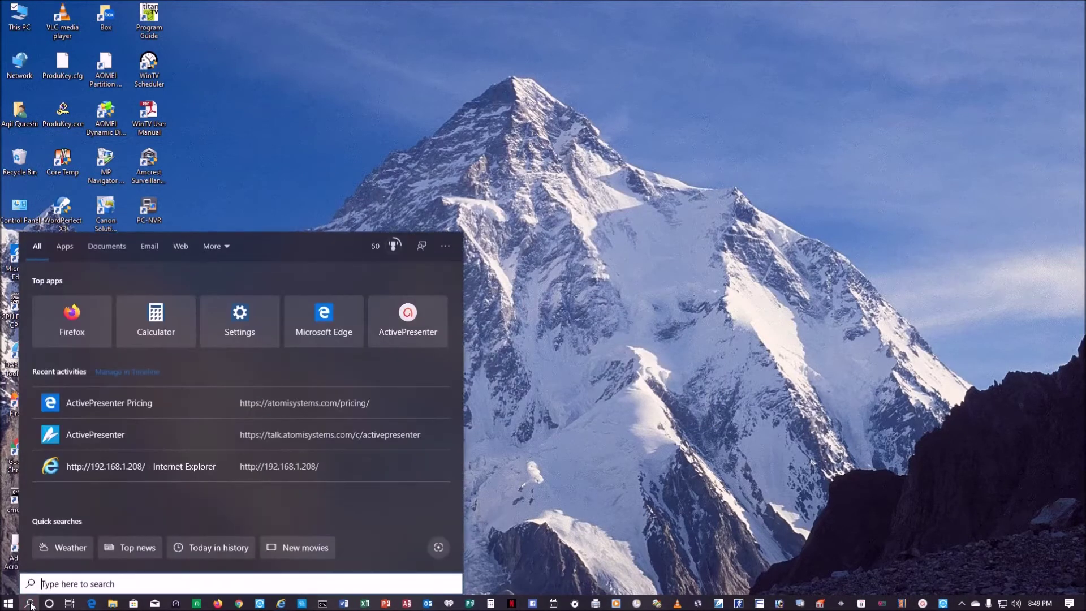
{"action": "type", "text": "remote as"}
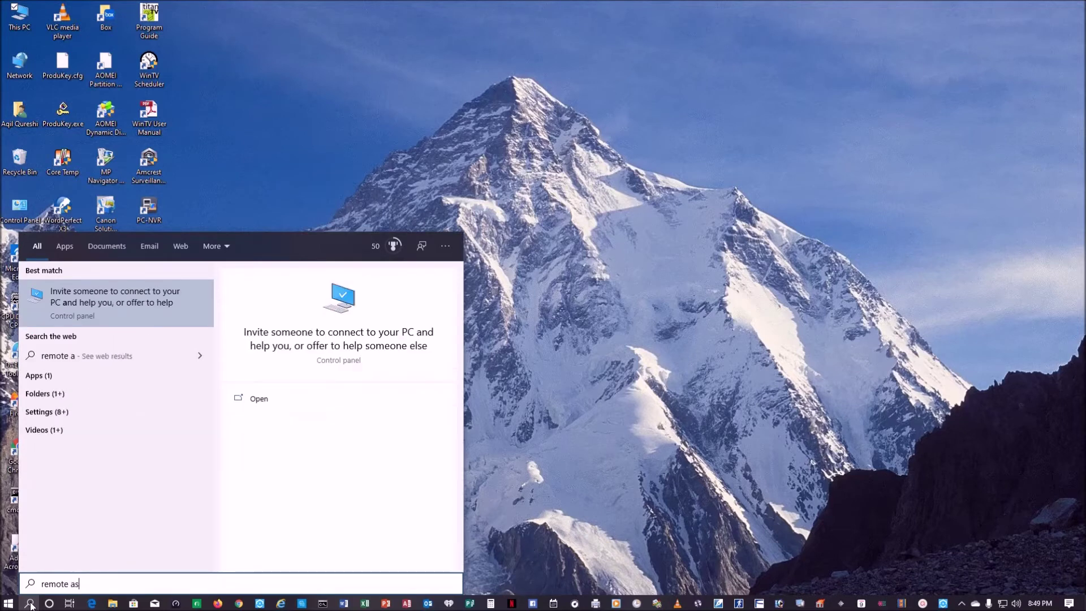
{"action": "type", "text": "sistance"}
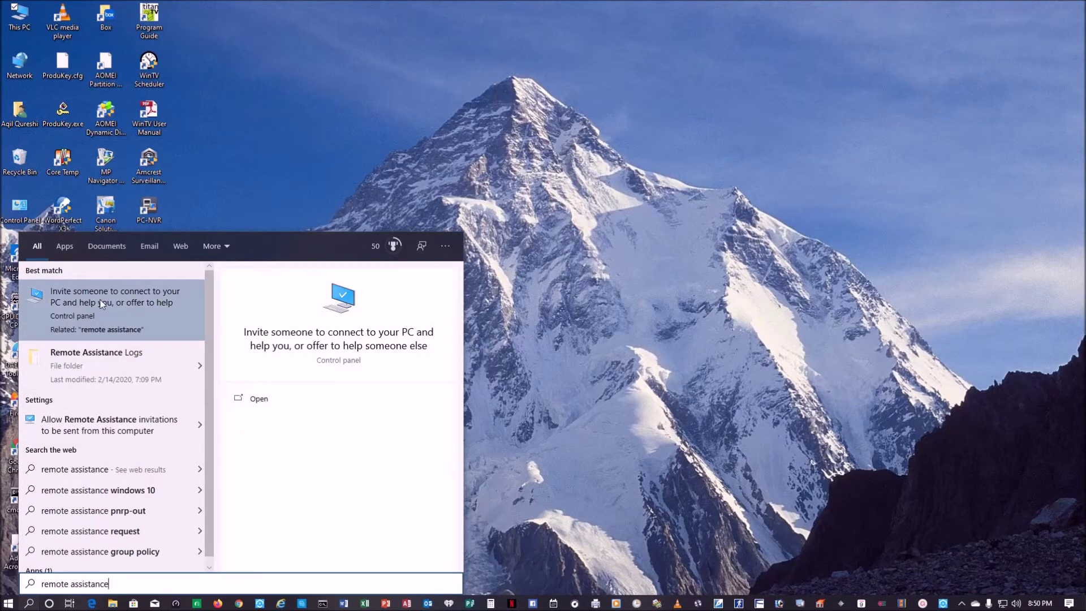
{"action": "left_click", "coordinate": [79, 308]}
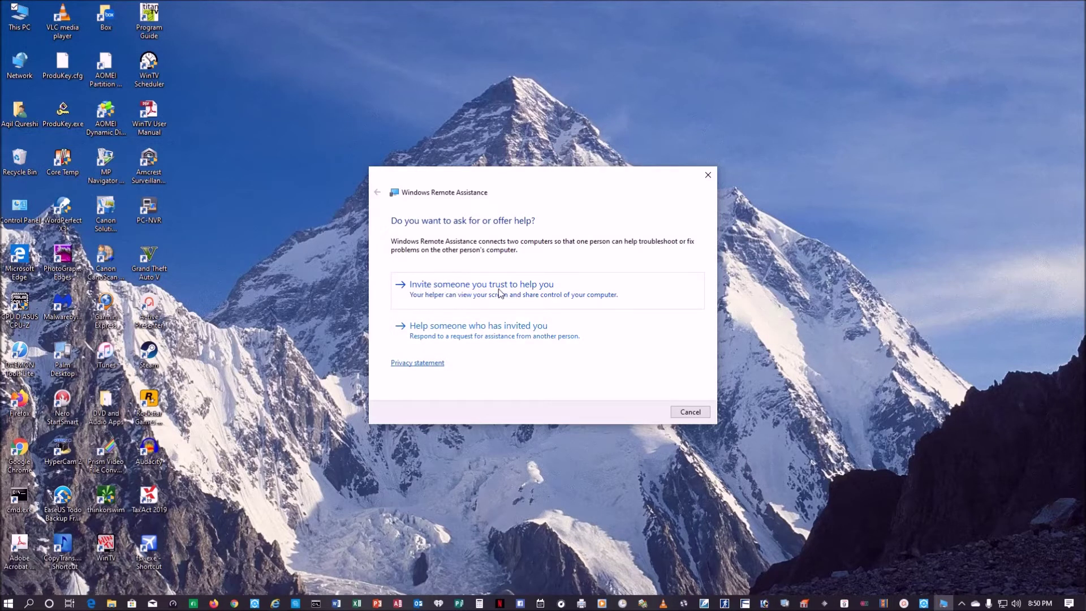
{"action": "left_click", "coordinate": [500, 292]}
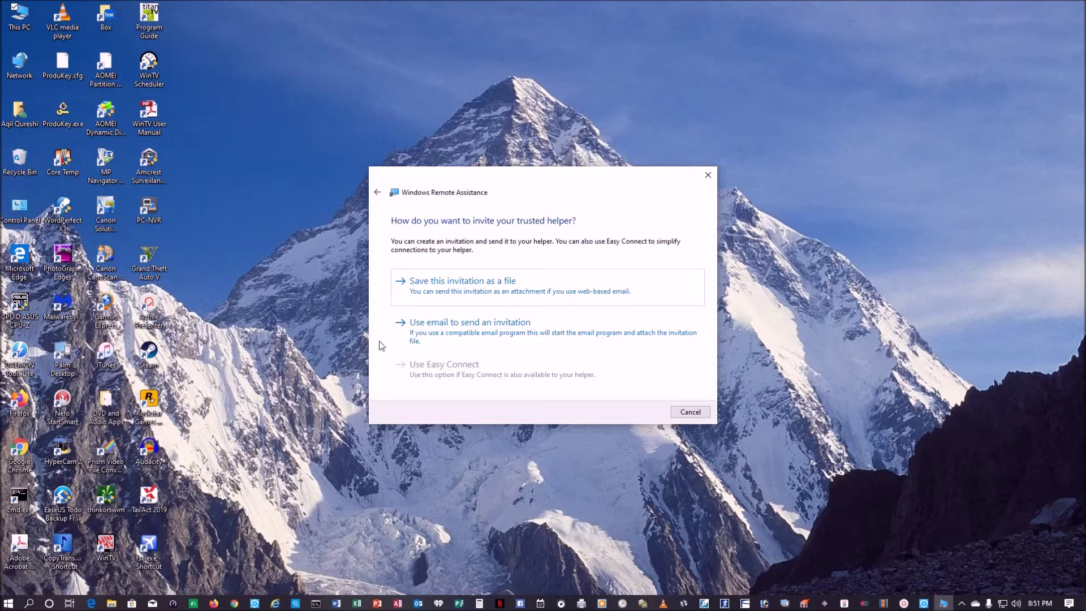
- Choose to save the invitation as a file, proposed as Invitation.msrcIncident in Documents
{"action": "left_click", "coordinate": [458, 292]}
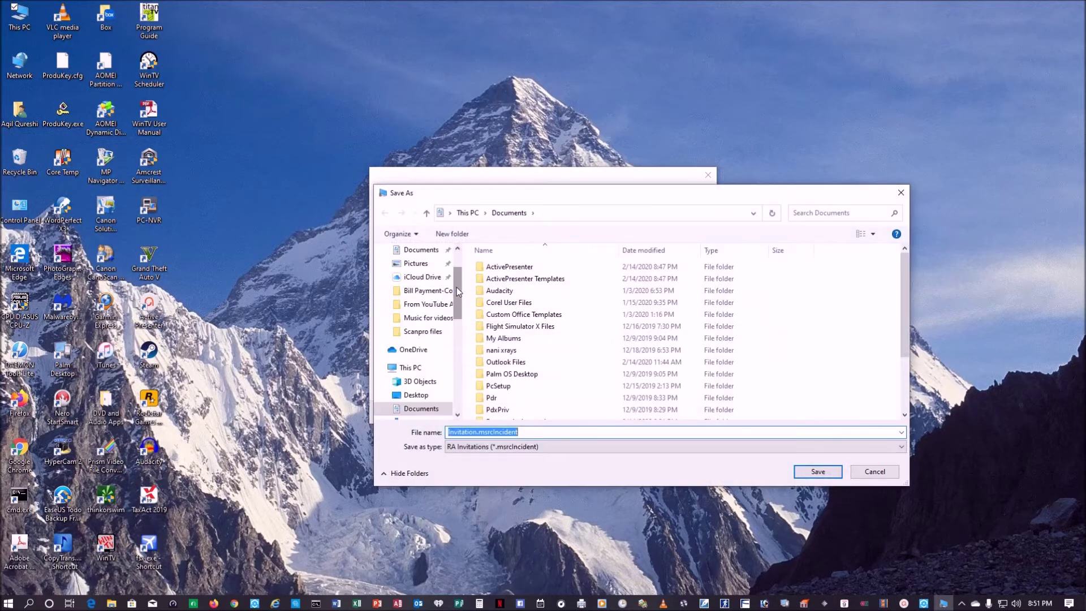
- Append the date to the invitation file name and save it to Documents
{"action": "left_click", "coordinate": [536, 429]}
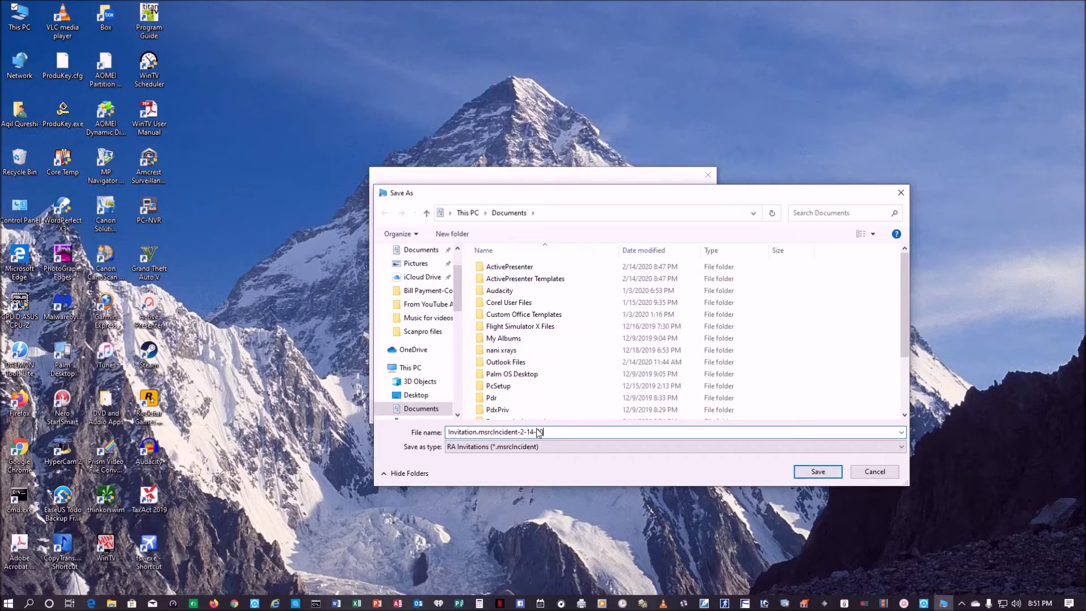
{"action": "key", "text": "Return"}
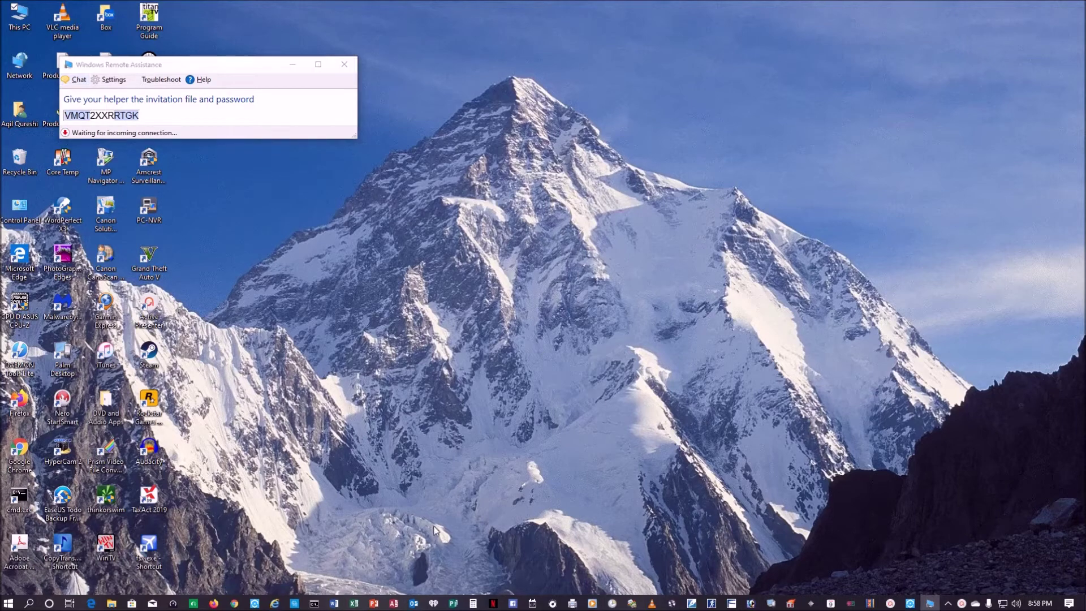
- Compose an Outlook email to the suggested contact, subject 'remote assistance', body 'Please see attached'
{"action": "left_click", "coordinate": [418, 601]}
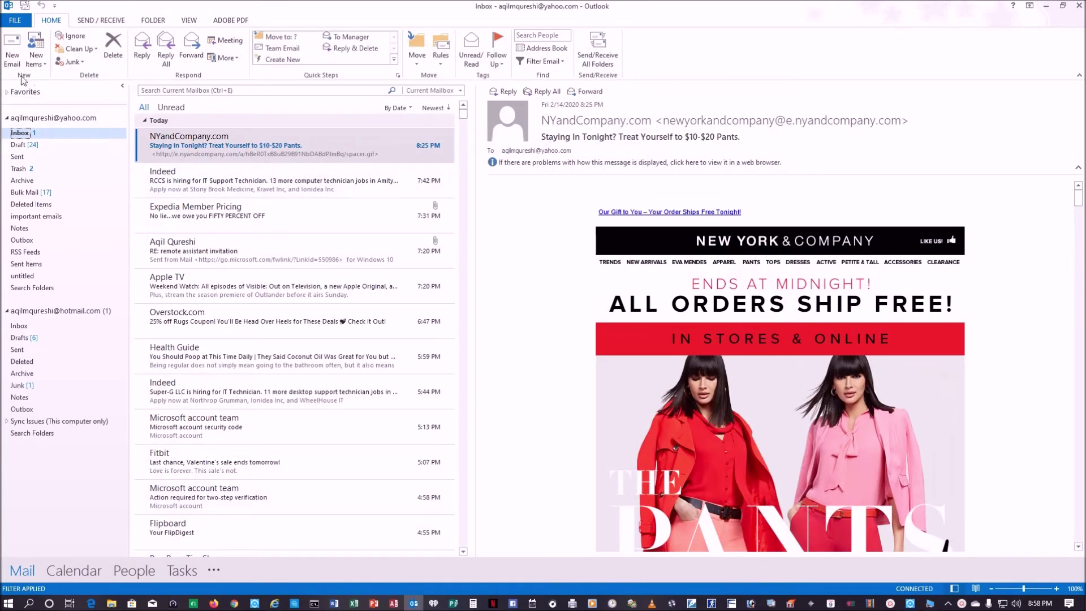
{"action": "left_click", "coordinate": [7, 56]}
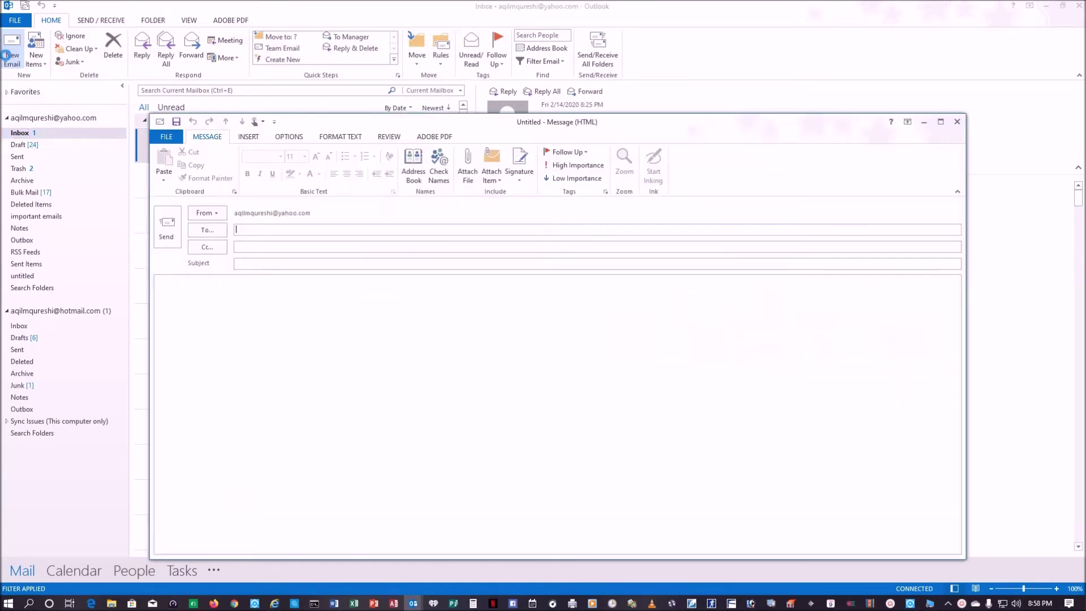
{"action": "left_click", "coordinate": [308, 228]}
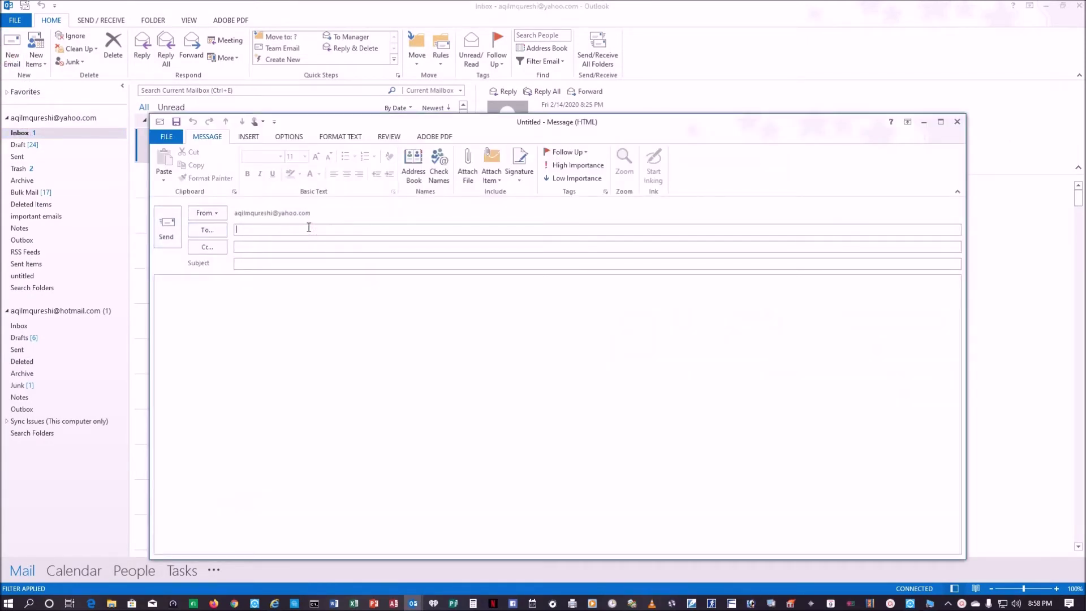
{"action": "type", "text": "aqi"}
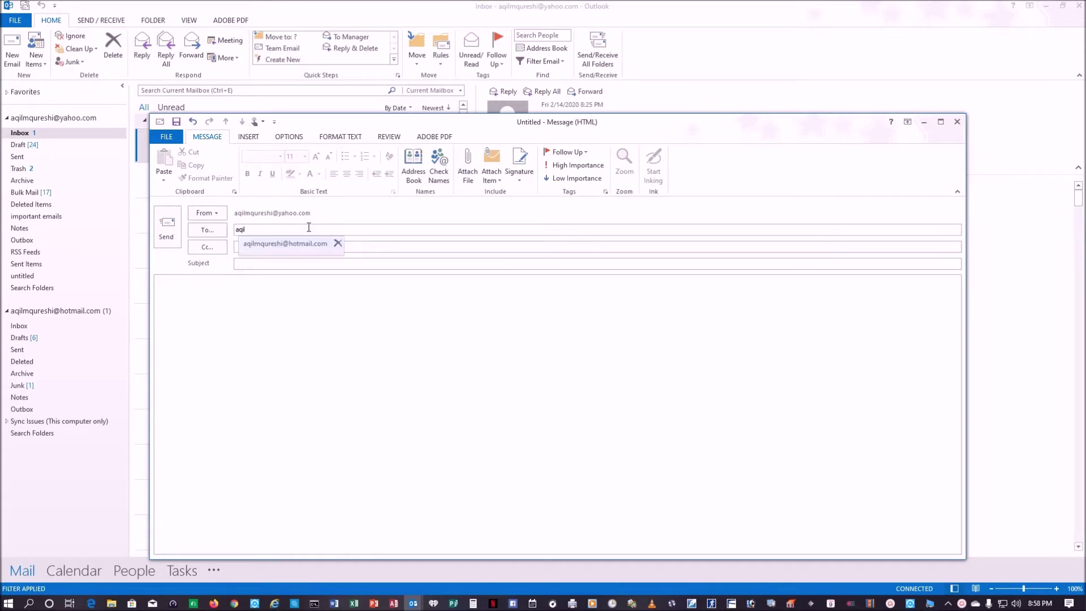
{"action": "type", "text": "l"}
{"action": "left_click", "coordinate": [292, 242]}
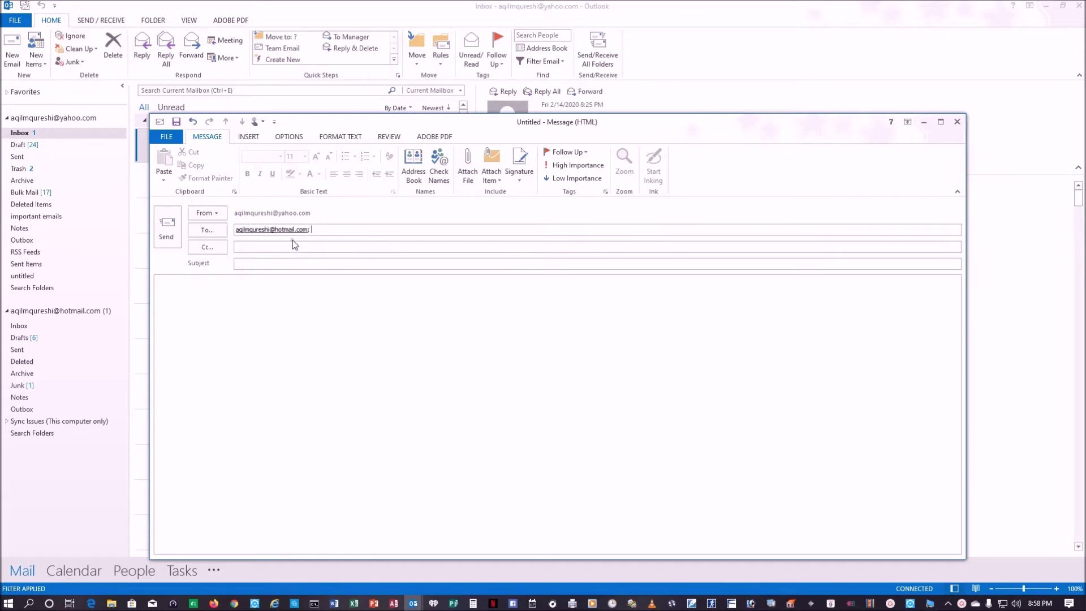
{"action": "left_click", "coordinate": [295, 264]}
{"action": "type", "text": "remote assistance"}
{"action": "key", "text": "Tab"}
{"action": "type", "text": "Pleas"}
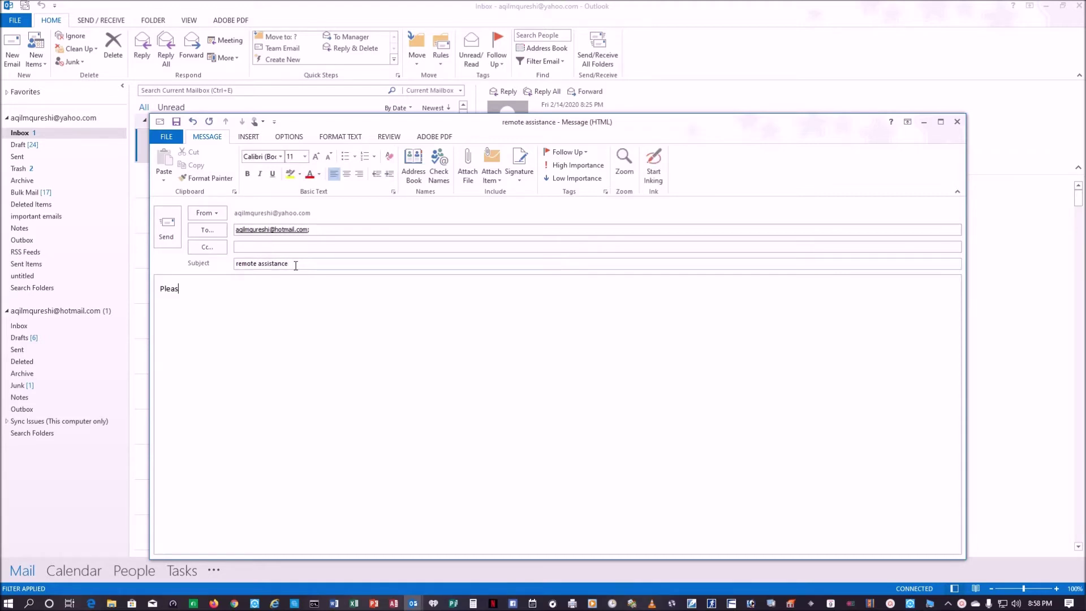
{"action": "type", "text": "e see attached."}
- Attach the Invitation.msrcIncident file and send the message
{"action": "left_click", "coordinate": [471, 161]}
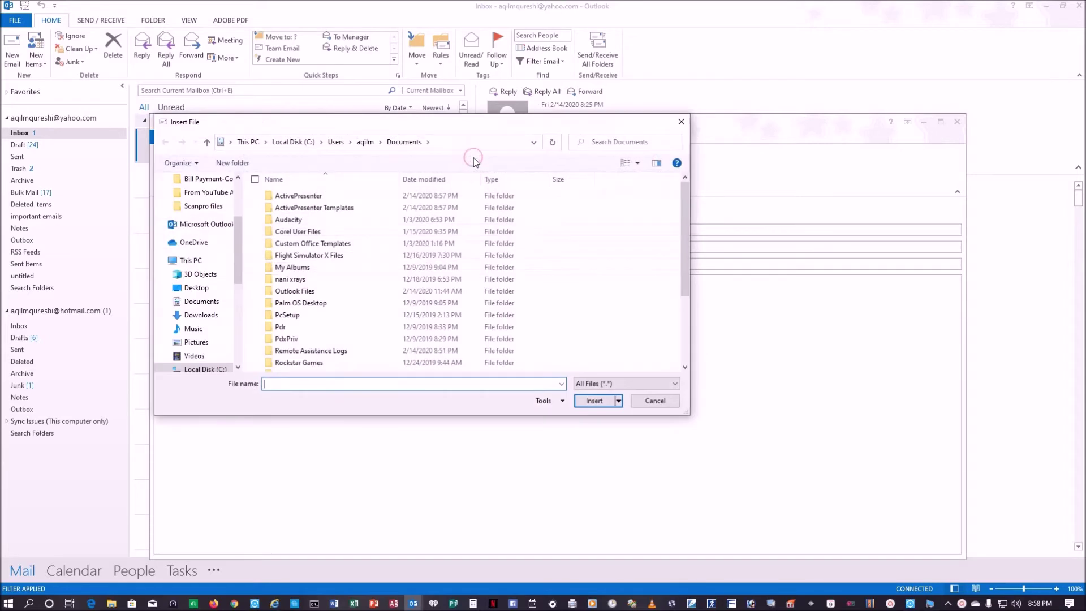
{"action": "scroll", "coordinate": [365, 280], "scroll_direction": "down", "scroll_amount": 3}
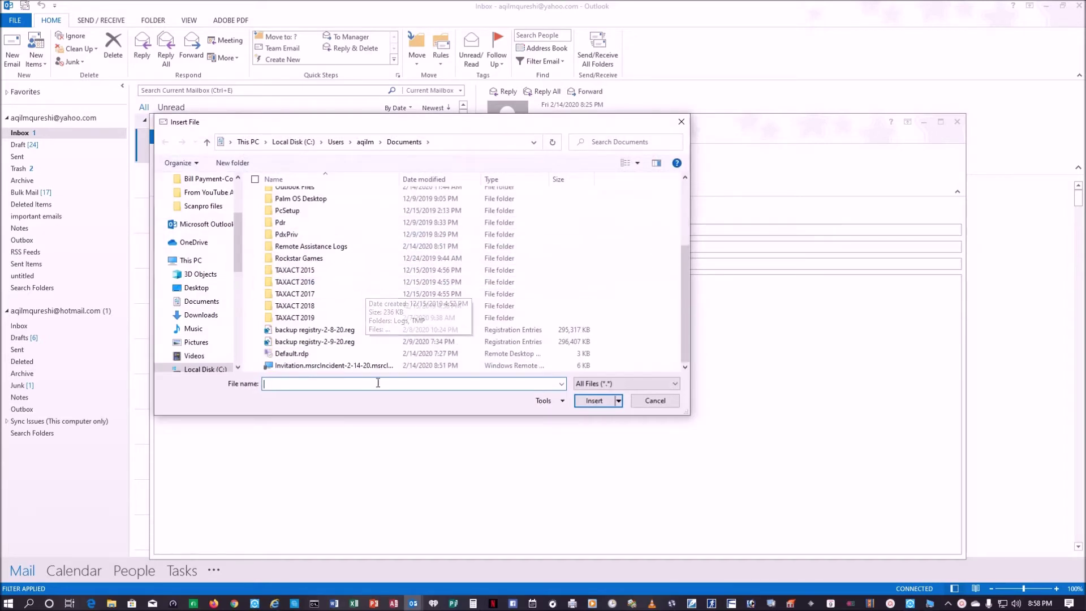
{"action": "double_click", "coordinate": [360, 366]}
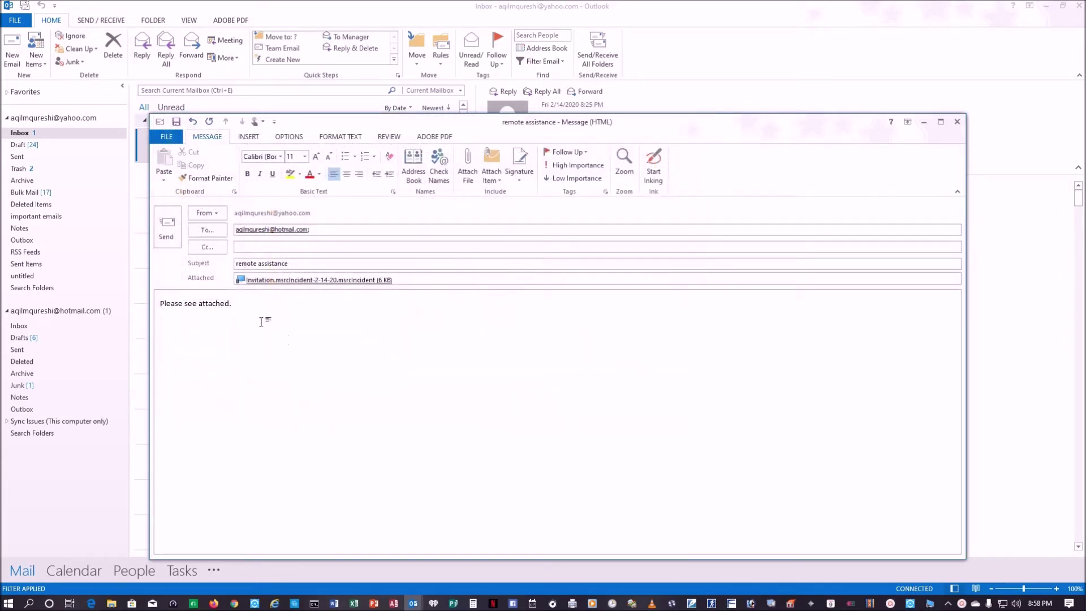
{"action": "left_click", "coordinate": [166, 226]}
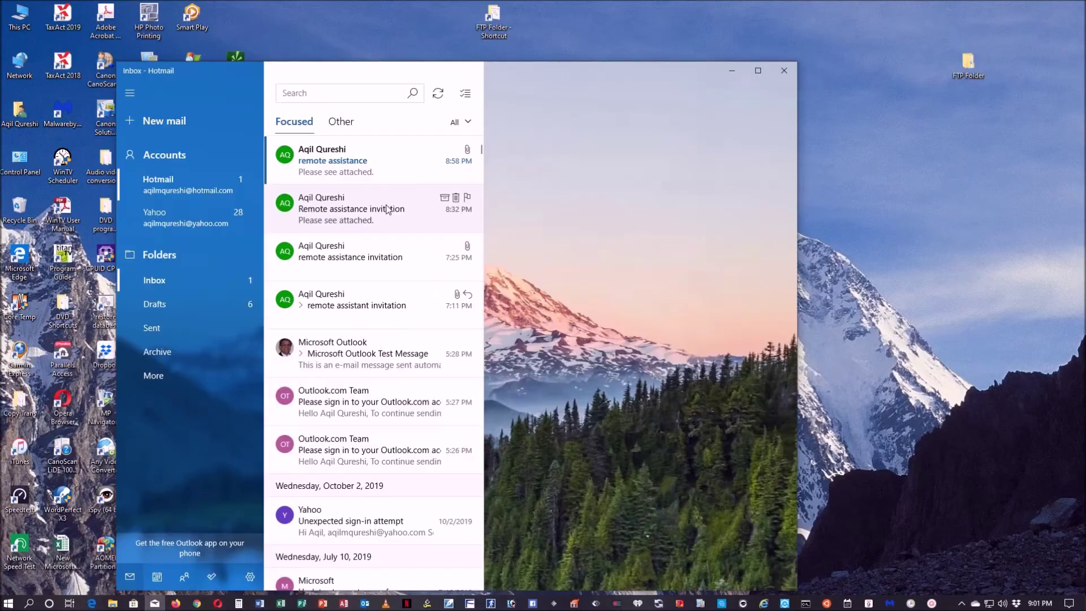
- Open the 'remote assistance' email in Mail and launch its invitation attachment in Remote Assistance
{"action": "left_click", "coordinate": [368, 165]}
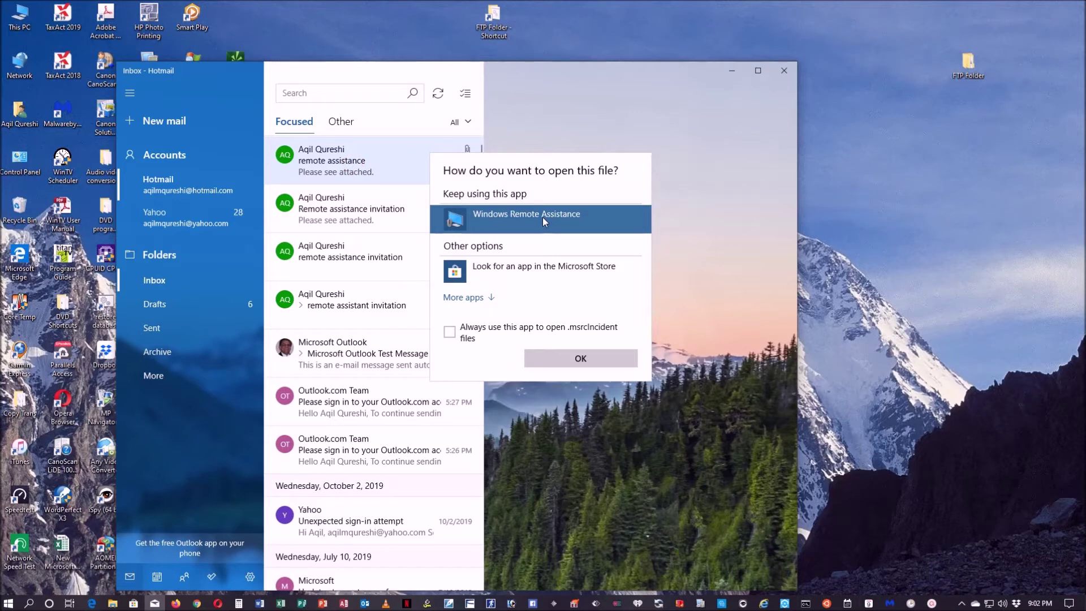
{"action": "left_click", "coordinate": [586, 357]}
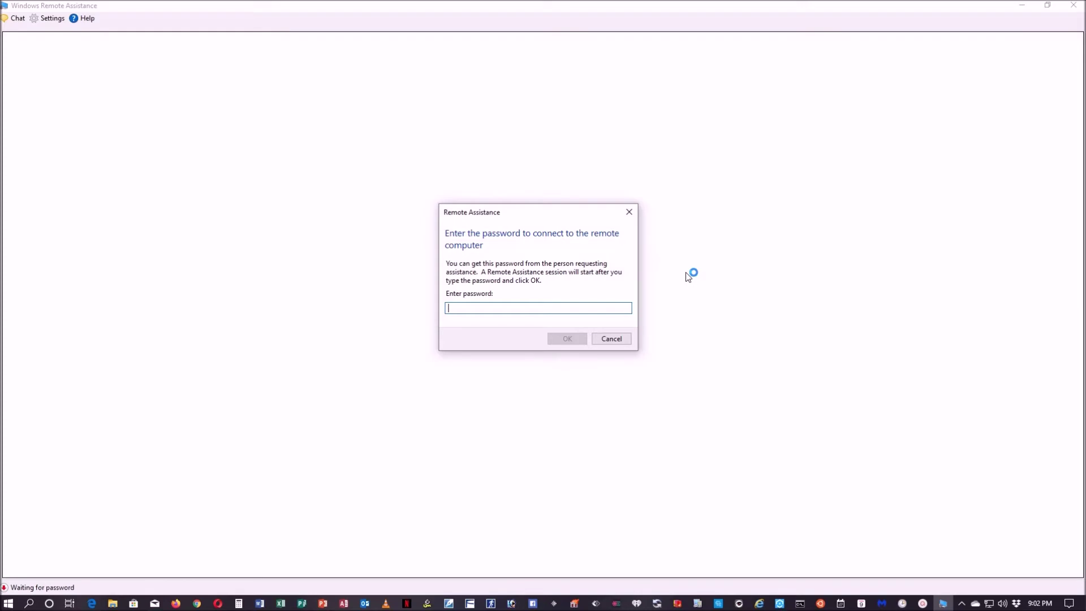
- Enter the invitation password, correcting a stray first character
{"action": "type", "text": "d"}
{"action": "key", "text": "BackSpace"}
{"action": "type", "text": "VMQT2XXRRTG"}
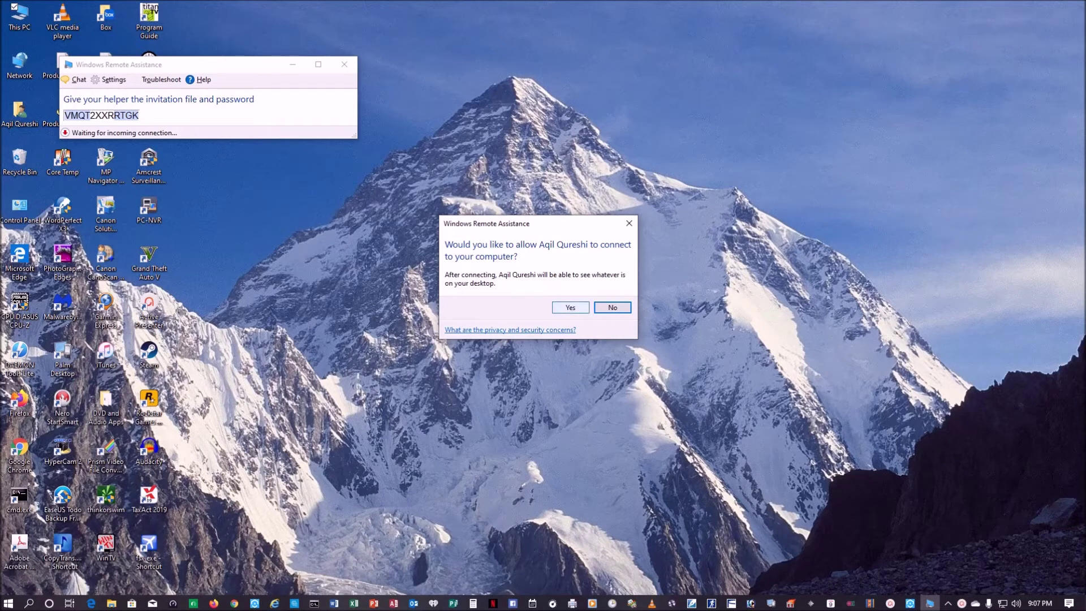
- Allow the helper to connect, then request control of the remote desktop
{"action": "left_click", "coordinate": [570, 307]}
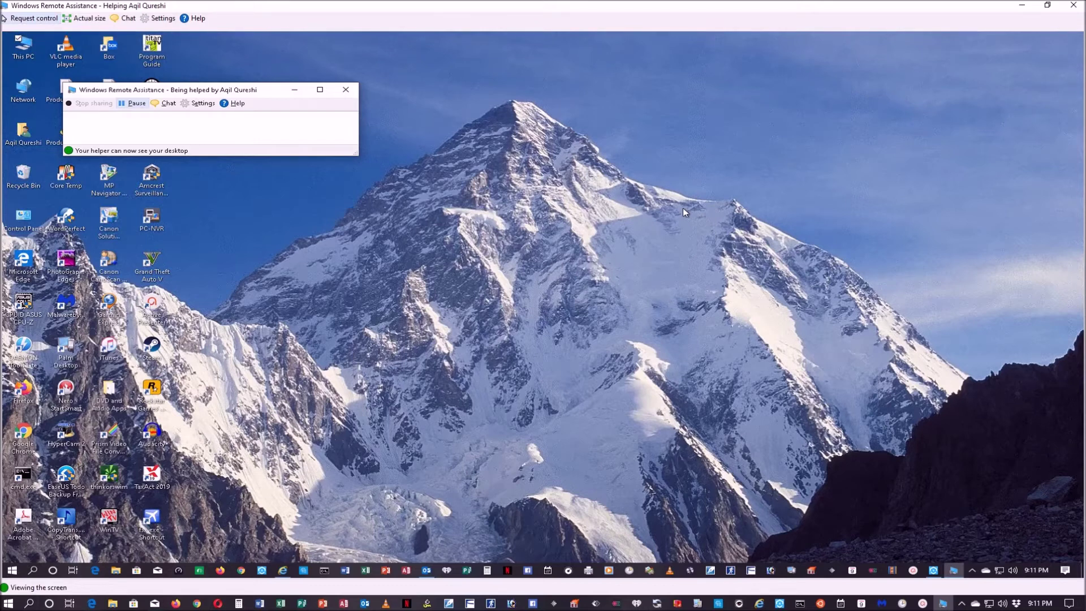
{"action": "left_click", "coordinate": [3, 18]}
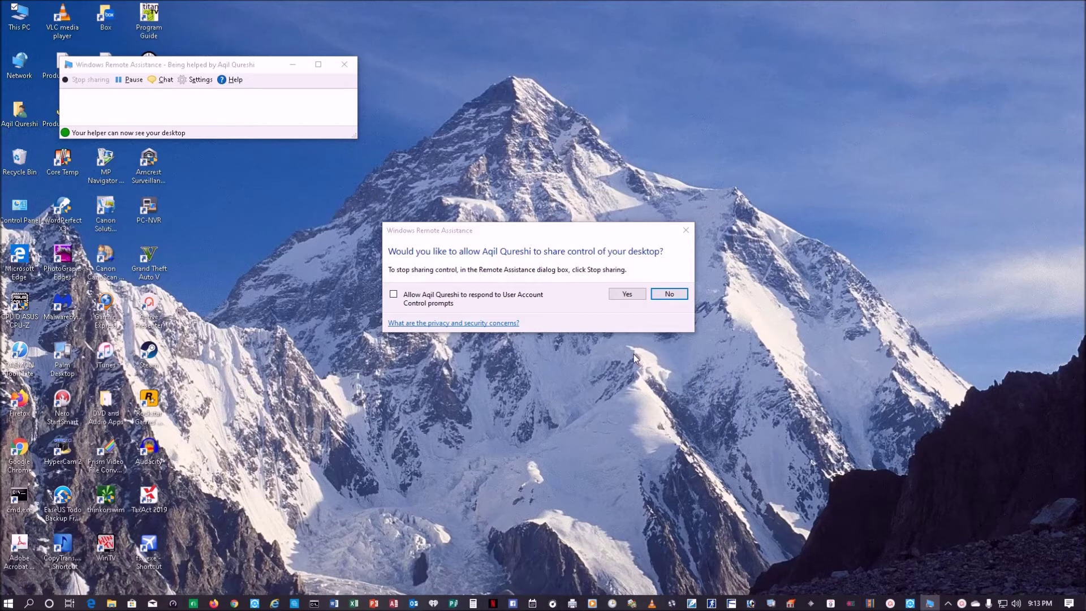
- Accept the prompt to let the helper share control of the desktop
{"action": "left_click", "coordinate": [627, 294]}
{"action": "left_click", "coordinate": [628, 294]}
{"action": "left_click", "coordinate": [631, 294]}
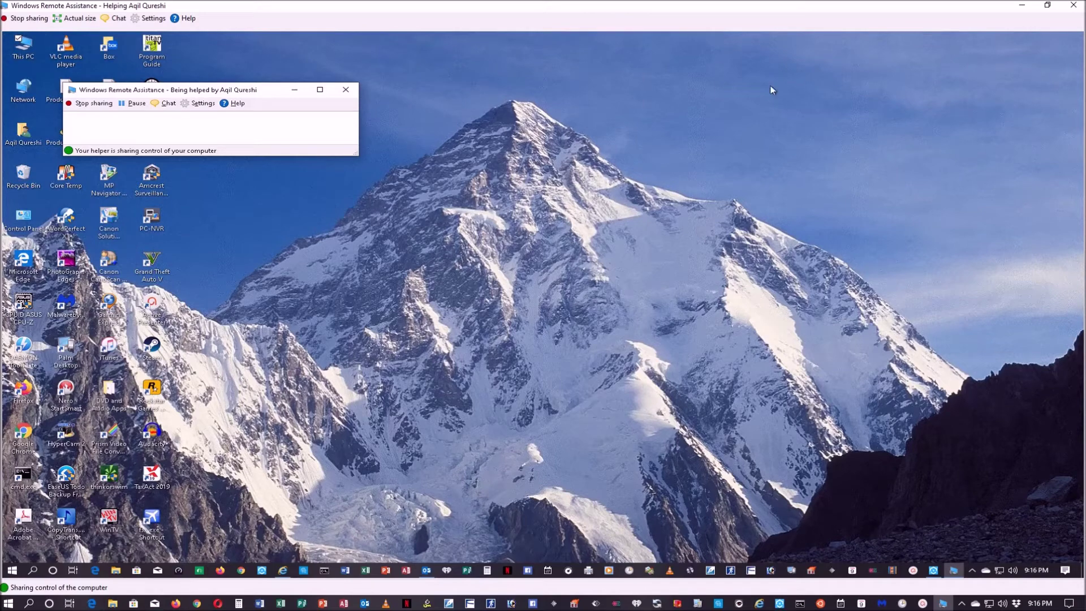
- Minimize the helper session, close the local Mail app, and restore Remote Assistance
{"action": "left_click", "coordinate": [1022, 5]}
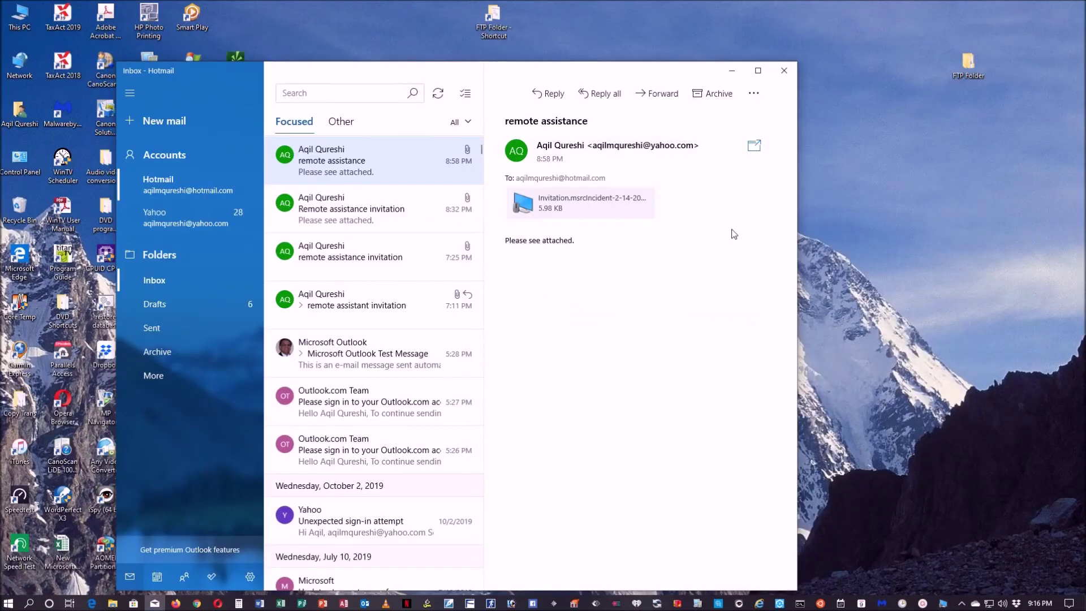
{"action": "left_click", "coordinate": [785, 70]}
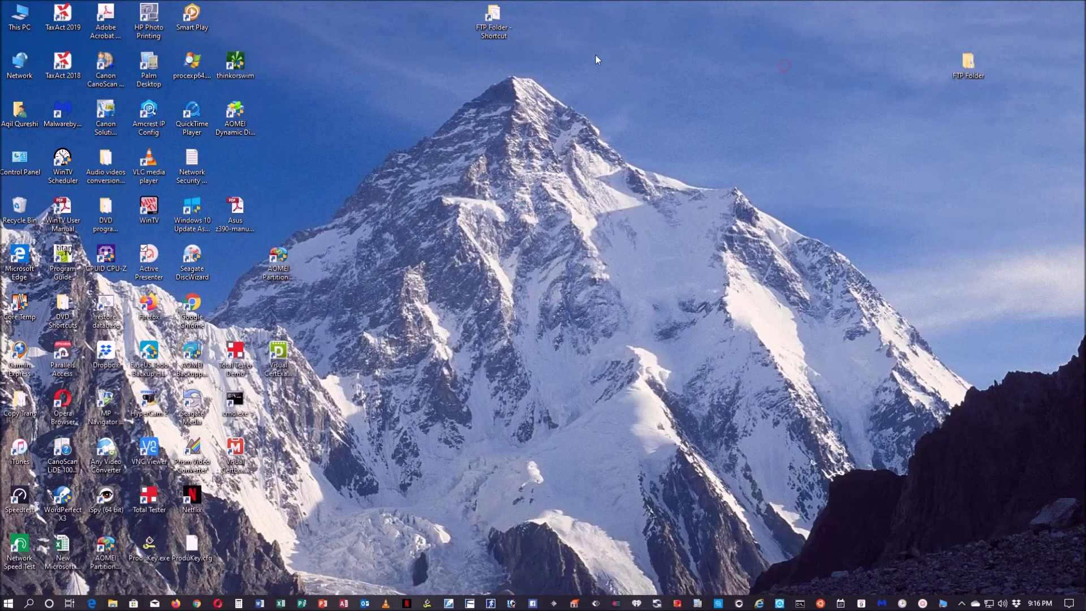
{"action": "left_click", "coordinate": [944, 603]}
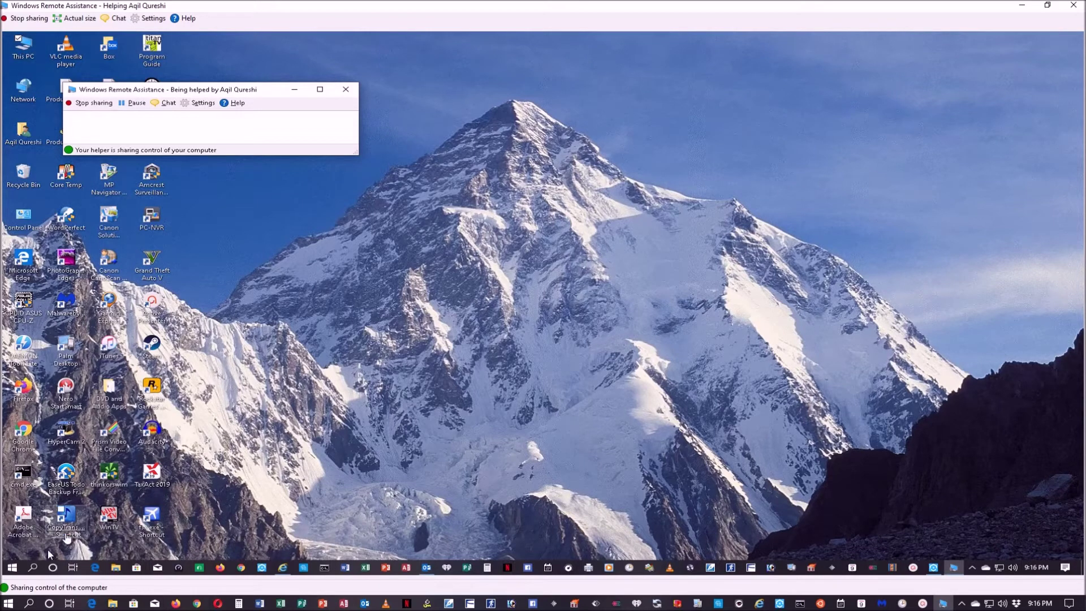
- Check the remote Start menu and chat log, then close Remote Assistance to end the session
{"action": "left_click", "coordinate": [12, 569]}
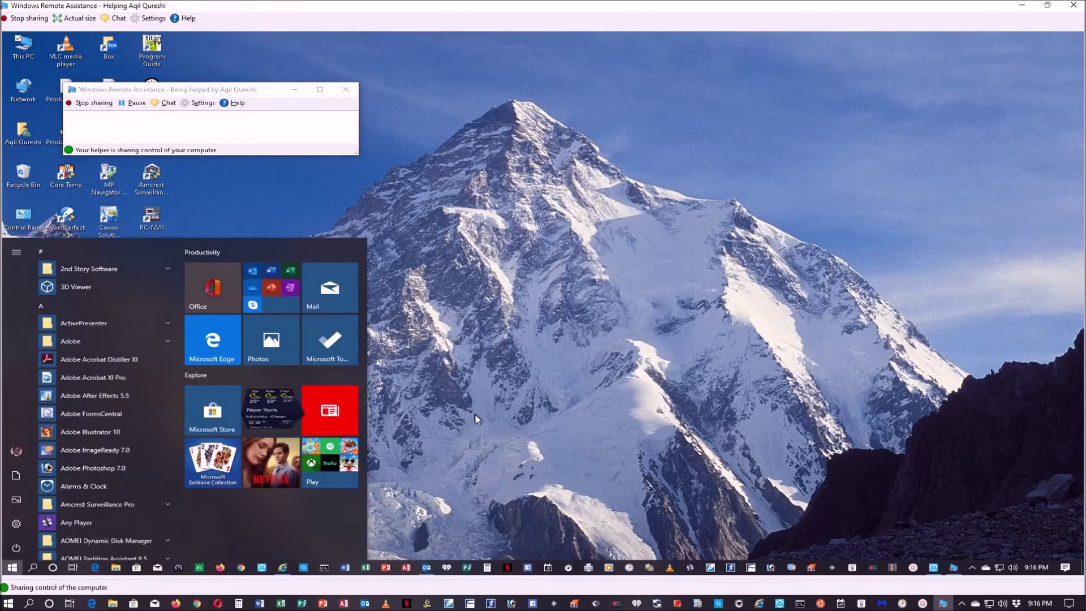
{"action": "left_click", "coordinate": [474, 413]}
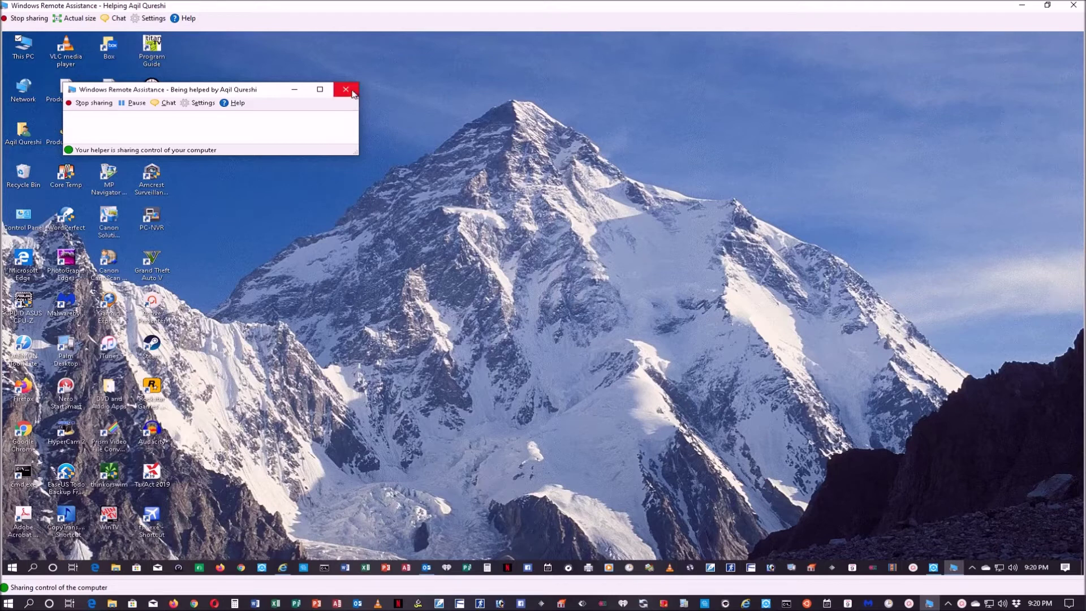
{"action": "left_click", "coordinate": [165, 106]}
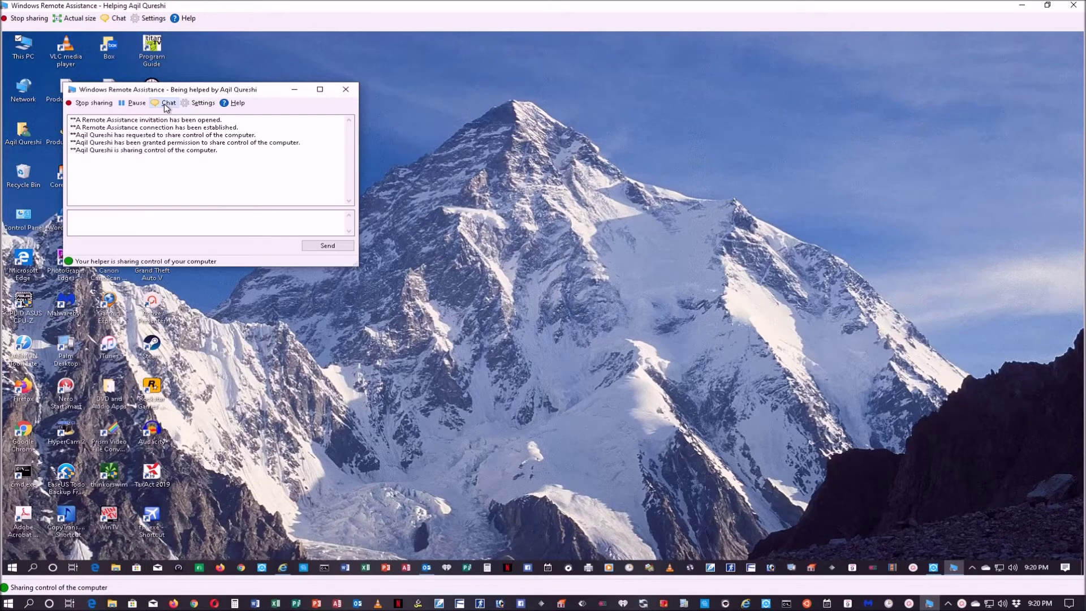
{"action": "left_click", "coordinate": [298, 226]}
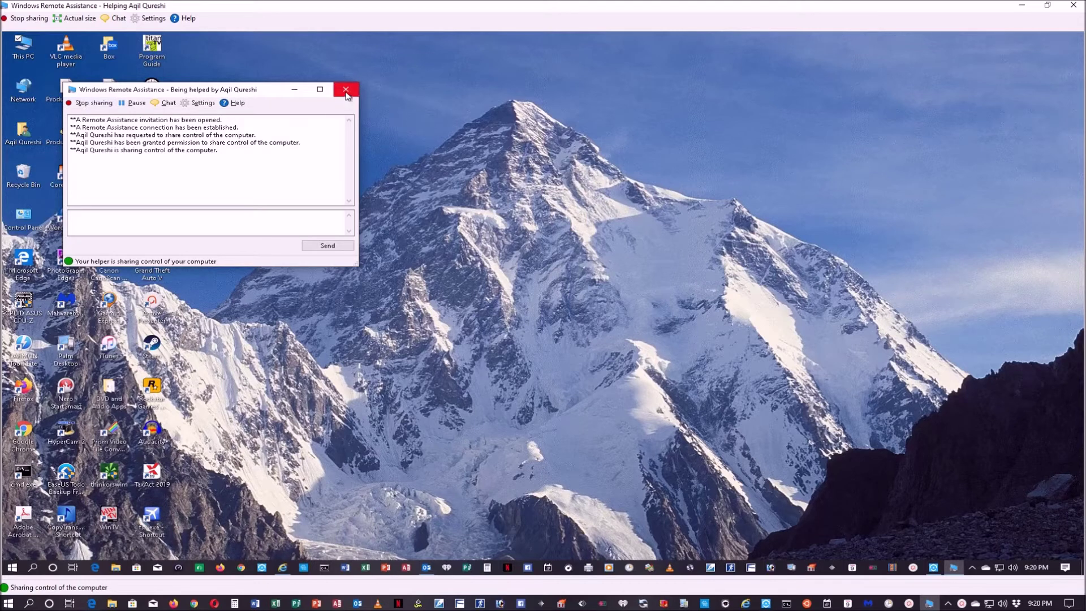
{"action": "left_click", "coordinate": [346, 91]}
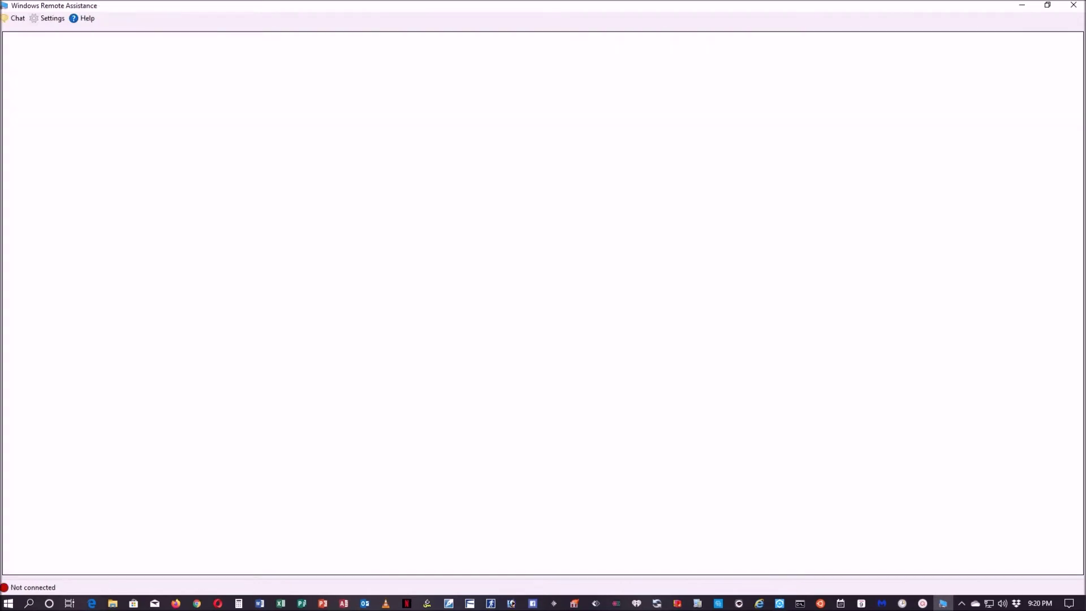
- Close the disconnected Windows Remote Assistance helper window
{"action": "left_click", "coordinate": [1074, 5]}
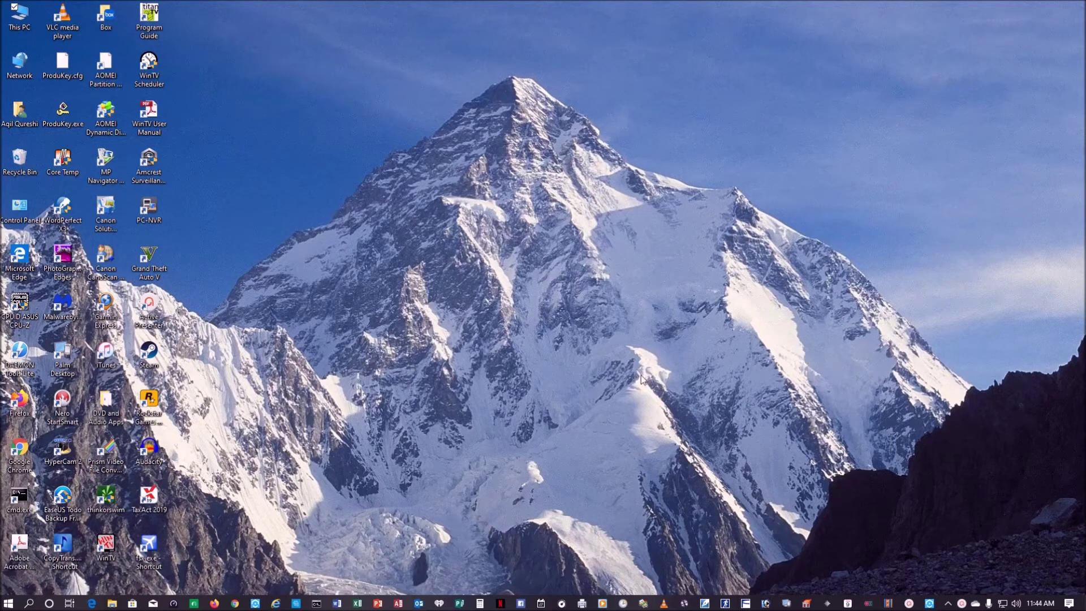
- Search 'group', open Edit group policy, and browse to Computer Configuration > Administrative Templates > System > Remote Assistance
{"action": "left_click", "coordinate": [28, 603]}
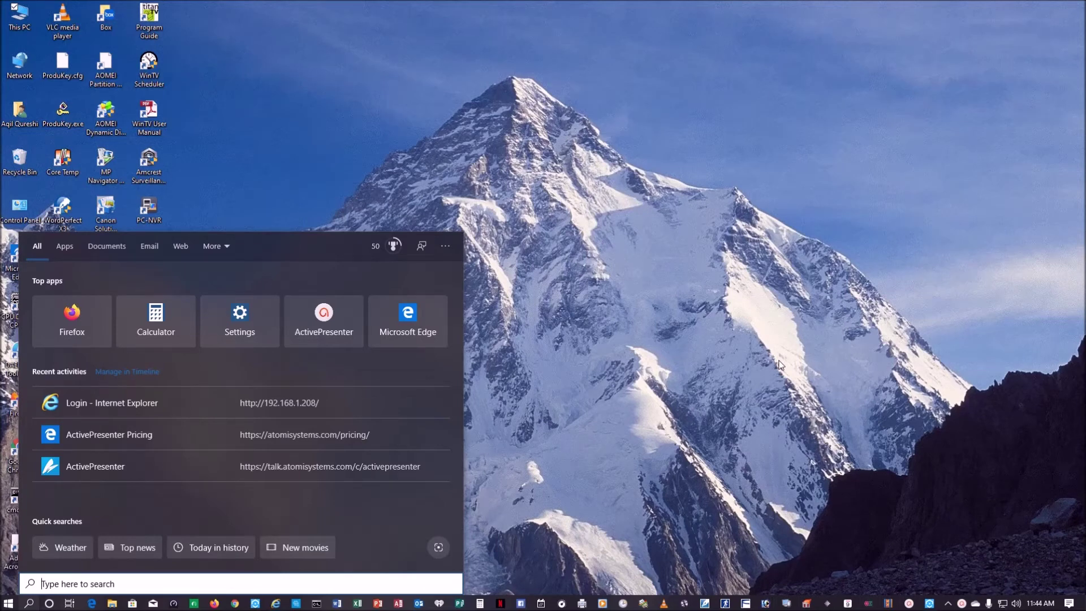
{"action": "type", "text": "group"}
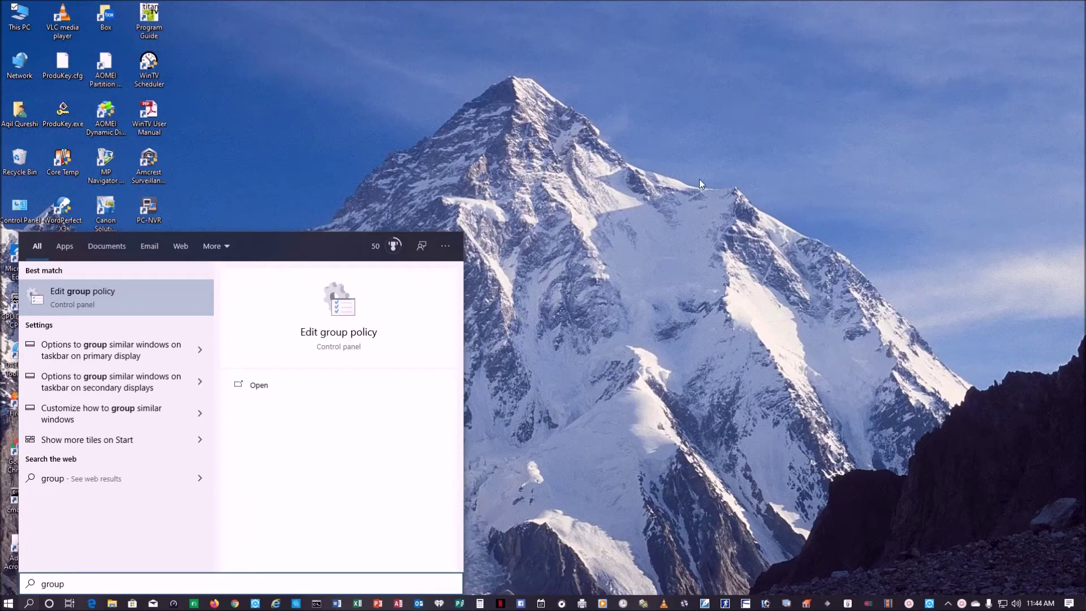
{"action": "left_click", "coordinate": [100, 298]}
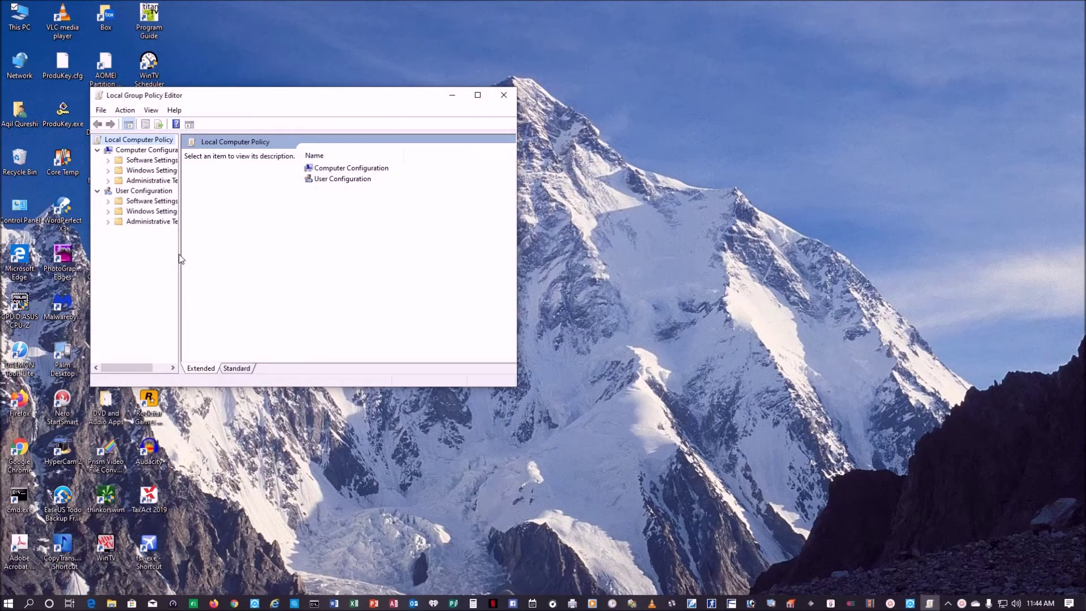
{"action": "left_click_drag", "start_coordinate": [180, 254], "coordinate": [277, 253]}
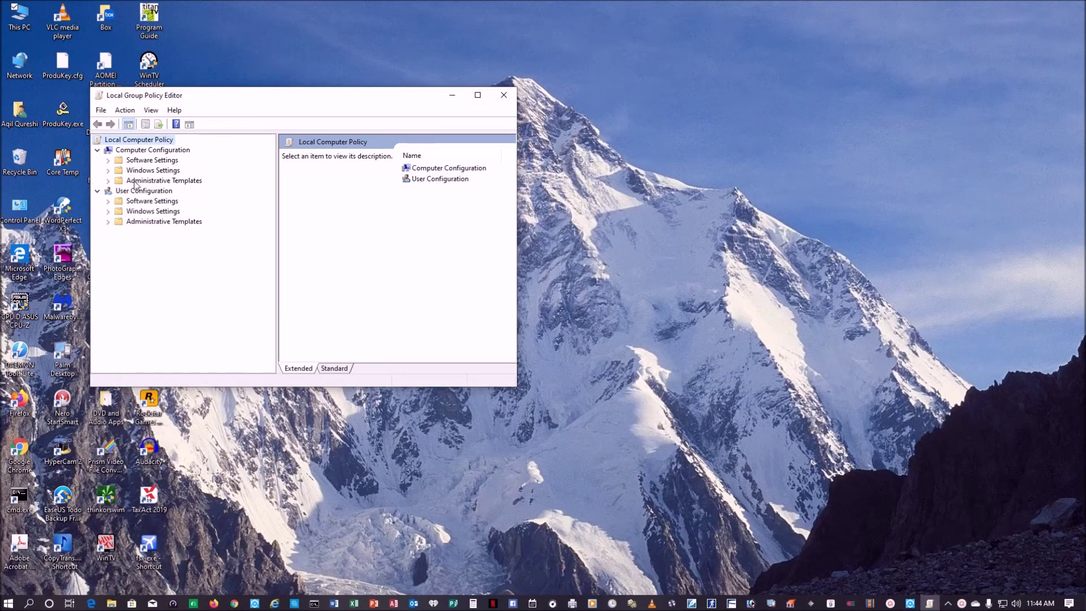
{"action": "left_click", "coordinate": [108, 181]}
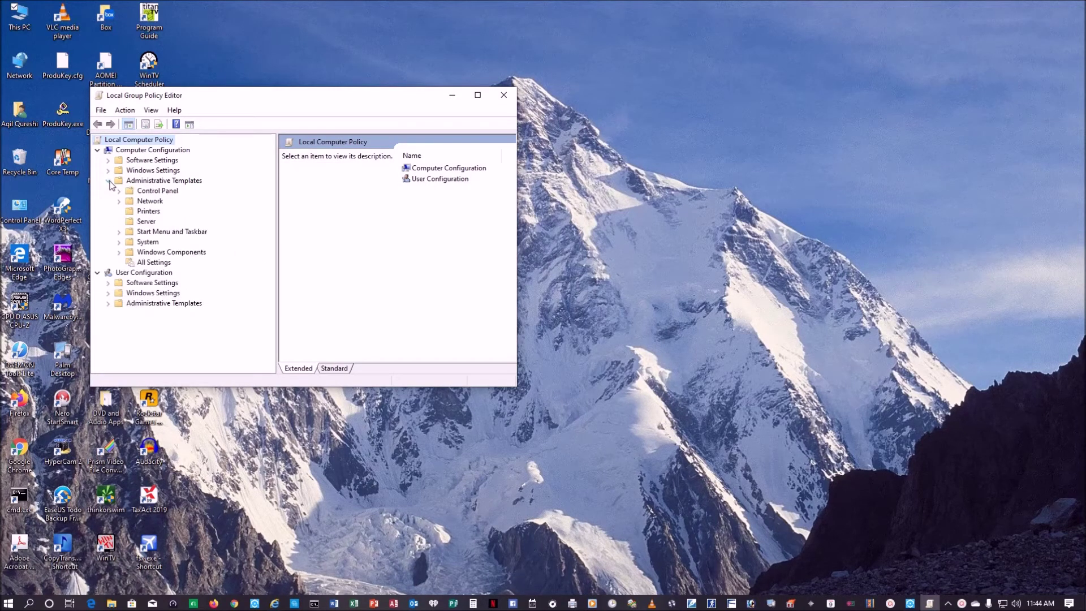
{"action": "left_click", "coordinate": [120, 242]}
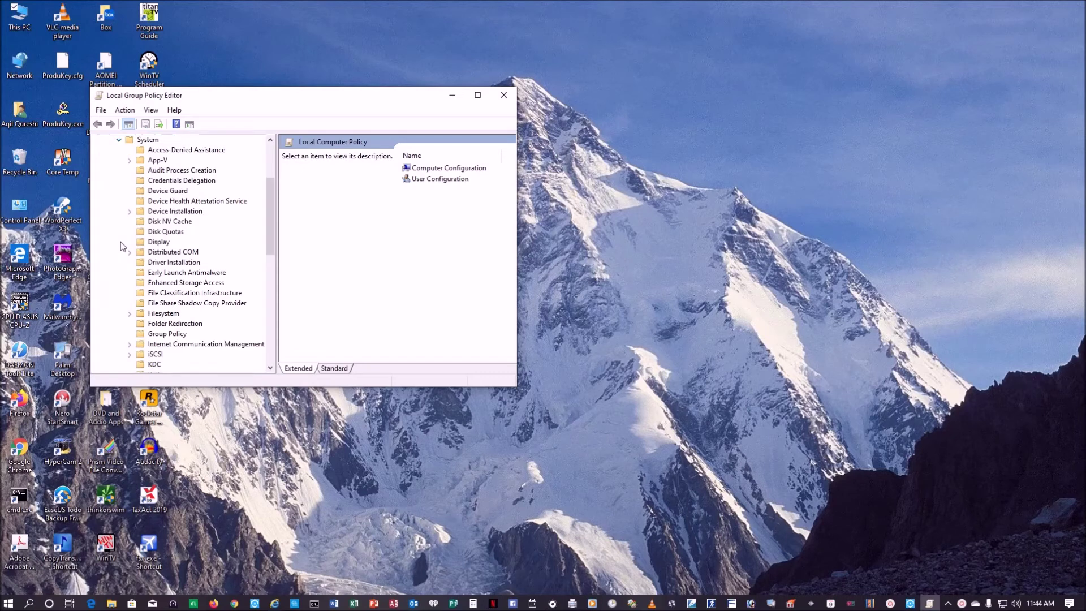
{"action": "scroll", "coordinate": [182, 263], "scroll_direction": "down", "scroll_amount": 6}
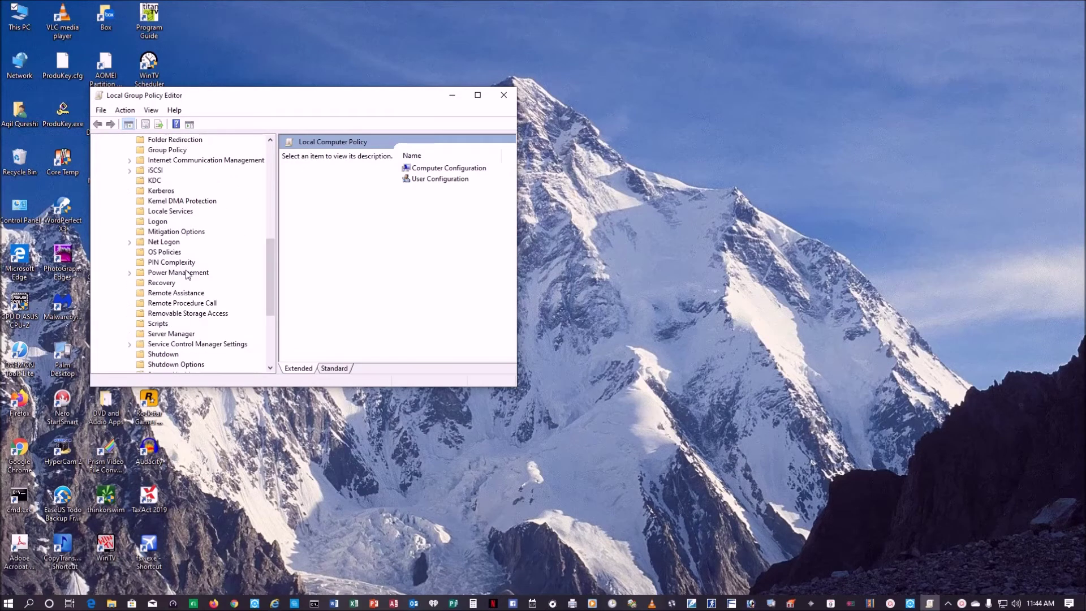
{"action": "scroll", "coordinate": [187, 271], "scroll_direction": "down", "scroll_amount": 2}
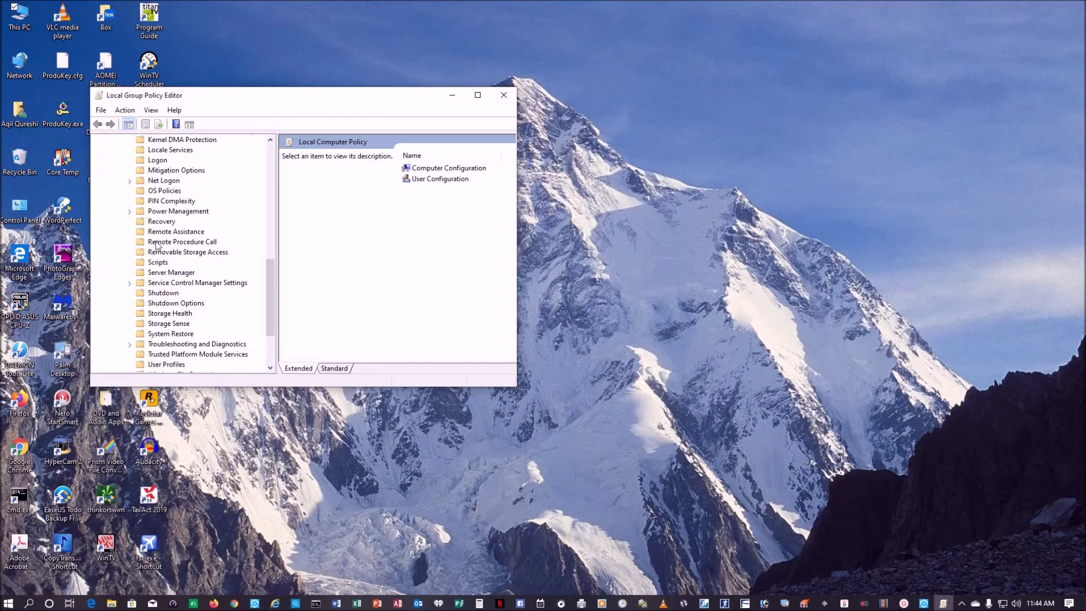
{"action": "left_click", "coordinate": [140, 234]}
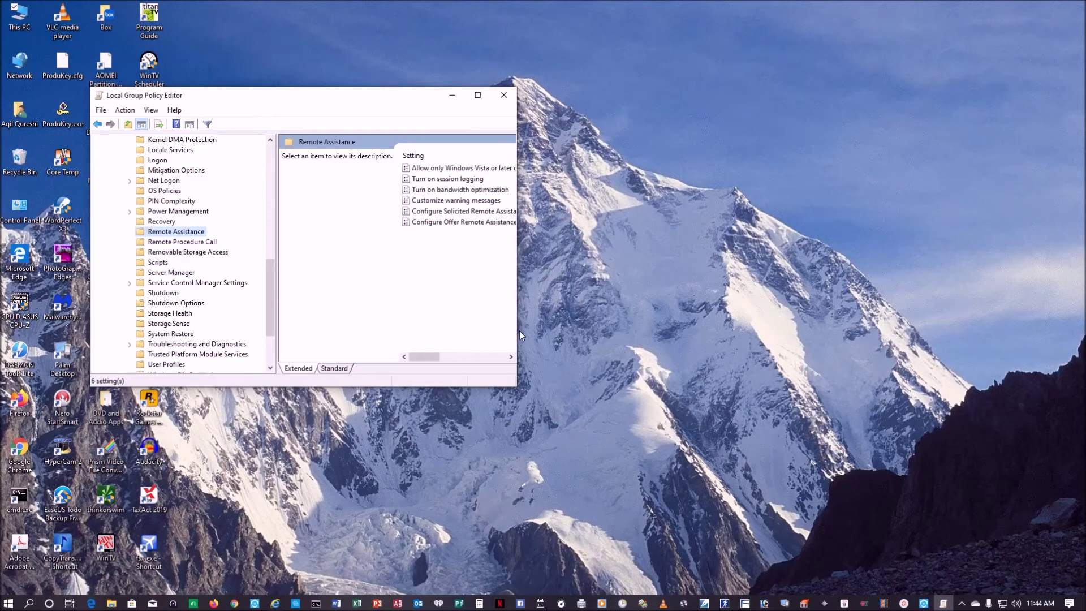
{"action": "left_click_drag", "start_coordinate": [518, 331], "coordinate": [677, 328]}
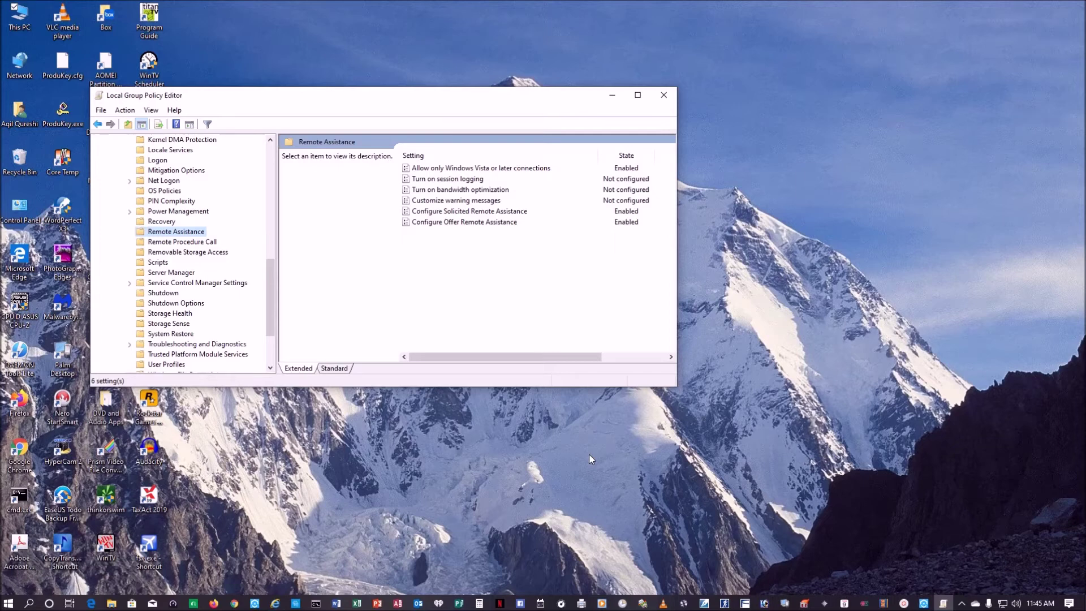
- Close the Local Group Policy Editor after reviewing the Enabled Remote Assistance settings
{"action": "left_click", "coordinate": [668, 101]}
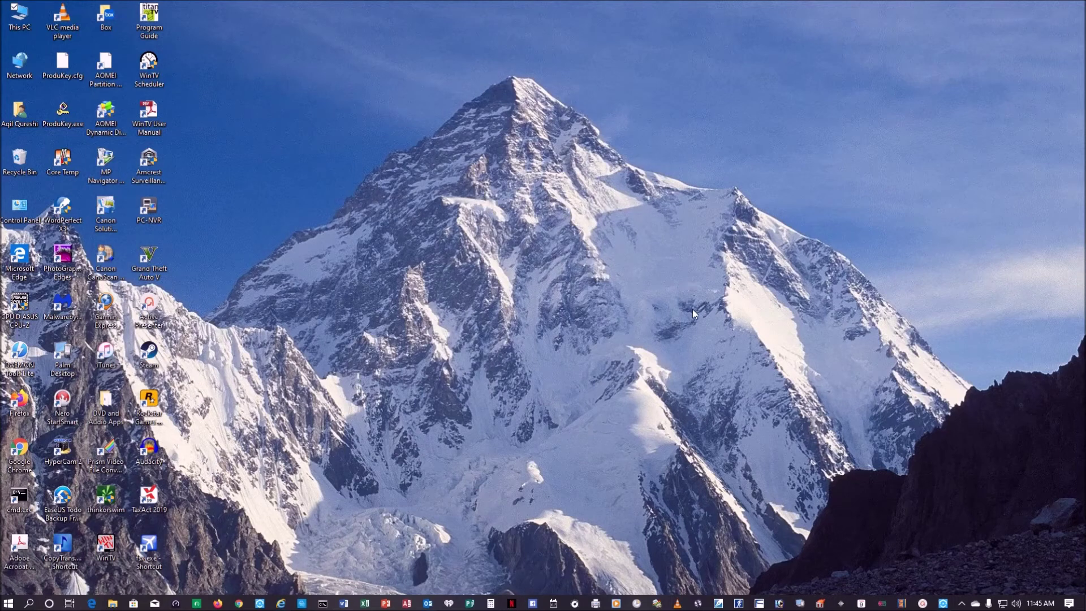
- Search 'quic' and launch Quick Assist from the results
{"action": "left_click", "coordinate": [30, 605]}
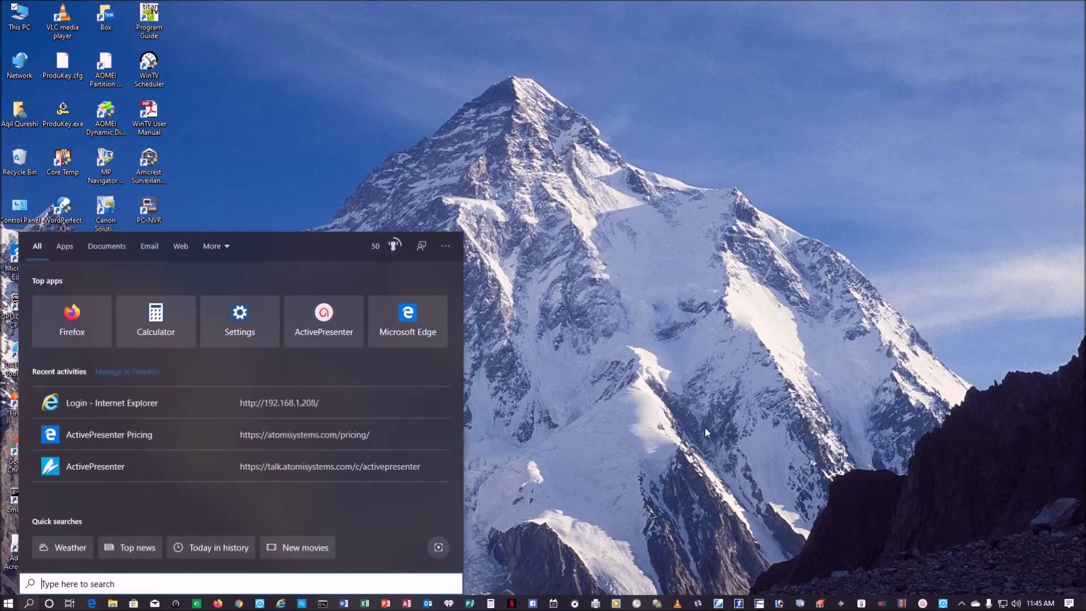
{"action": "type", "text": "quick"}
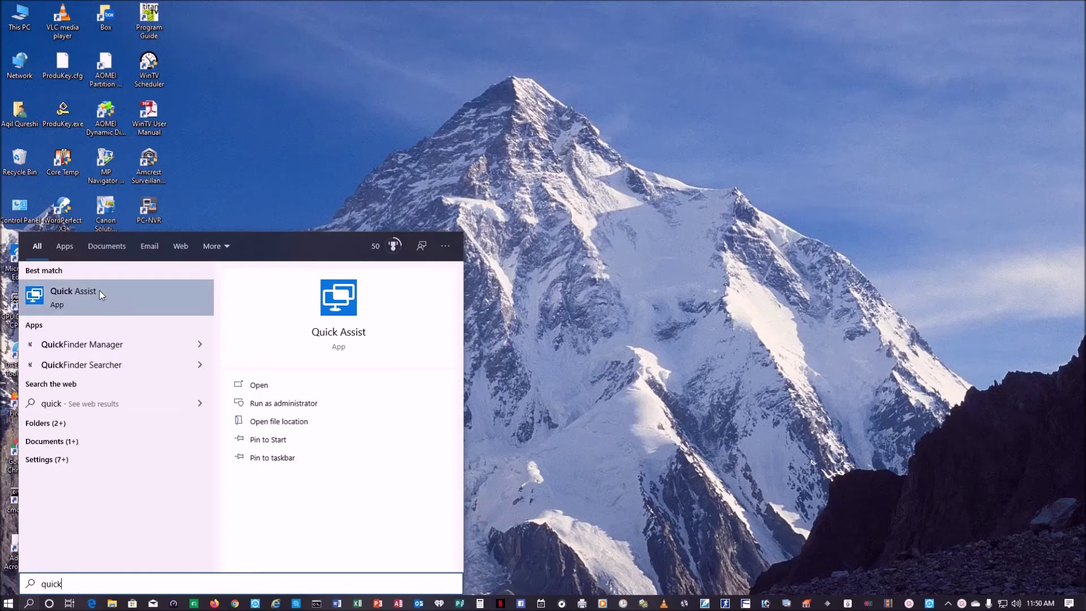
{"action": "left_click", "coordinate": [100, 291]}
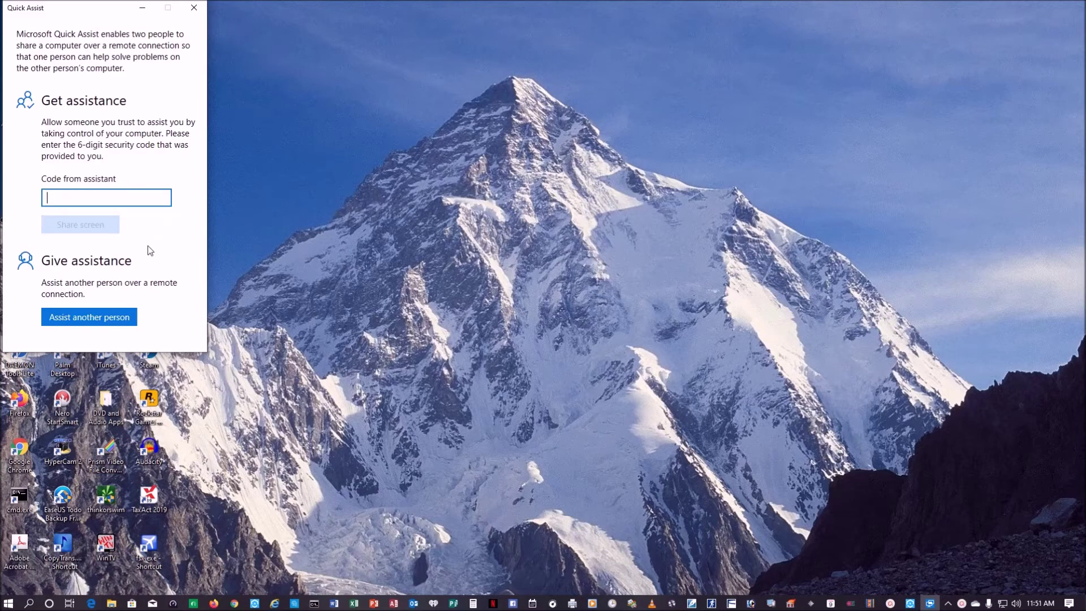
- Choose Assist another person and sign in with the helper's Microsoft account e-mail
{"action": "left_click", "coordinate": [112, 322]}
{"action": "left_click", "coordinate": [122, 322]}
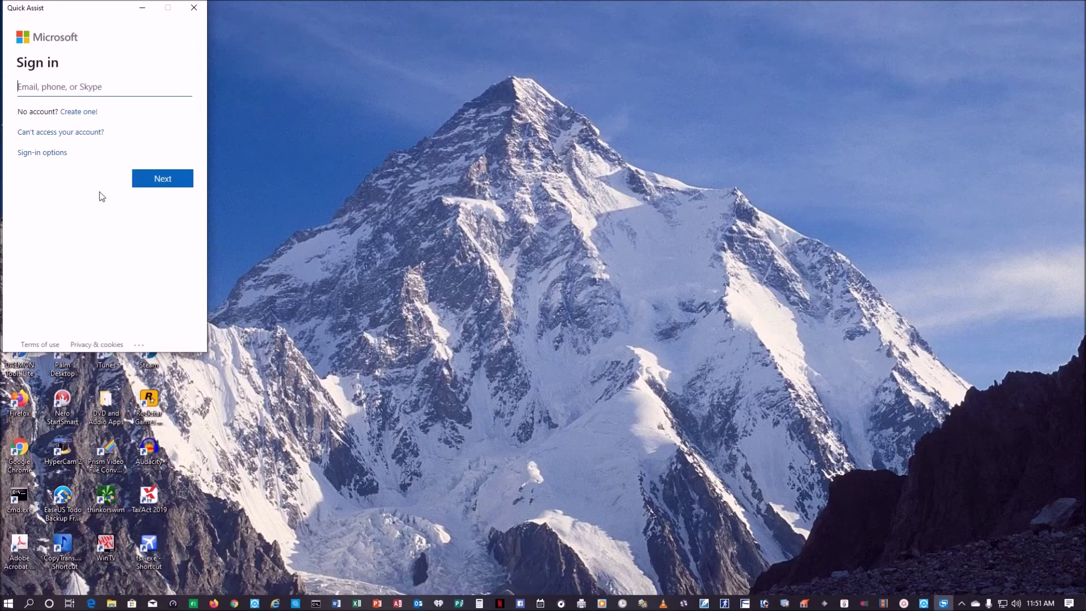
{"action": "key", "text": "ctrl+v"}
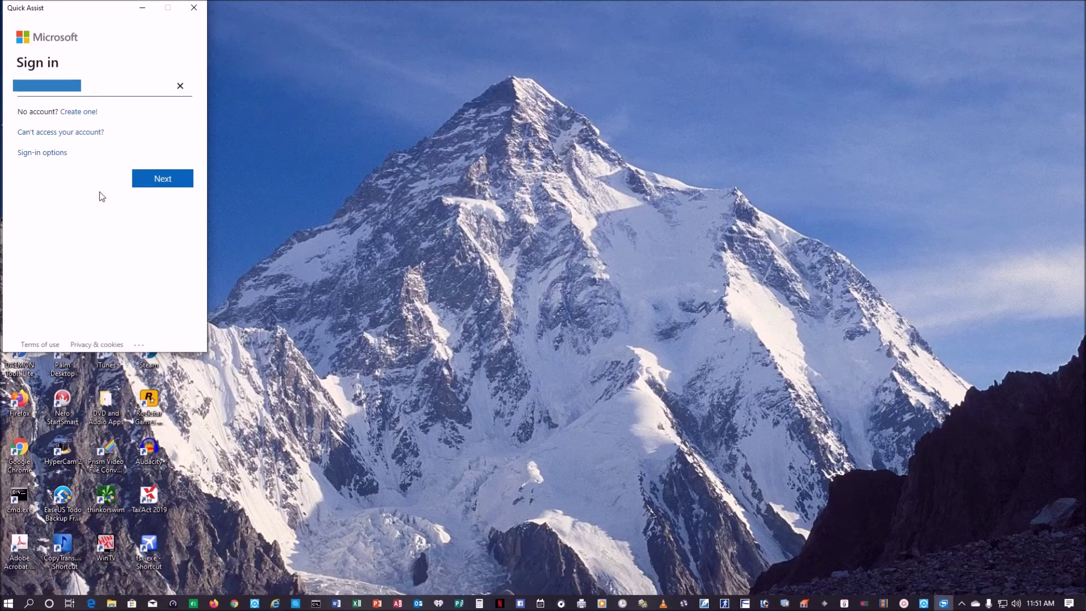
{"action": "type", "text": "otmail.com"}
{"action": "left_click", "coordinate": [158, 178]}
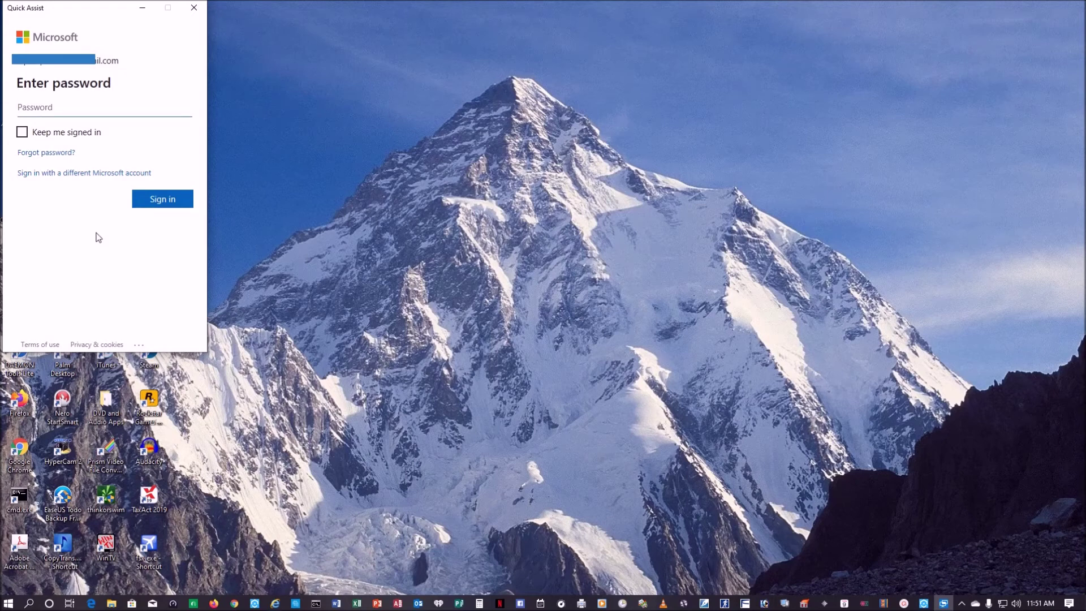
- Submit the account password and have a verification code sent to the backup Yahoo e-mail
{"action": "type", "text": "•••••••"}
{"action": "key", "text": "Return"}
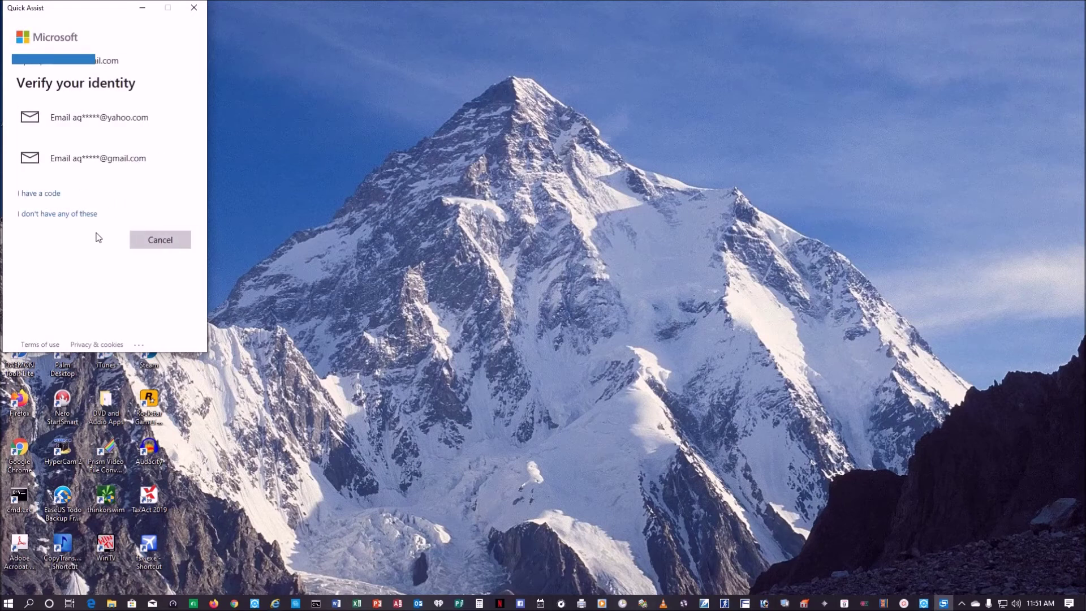
{"action": "left_click", "coordinate": [34, 119]}
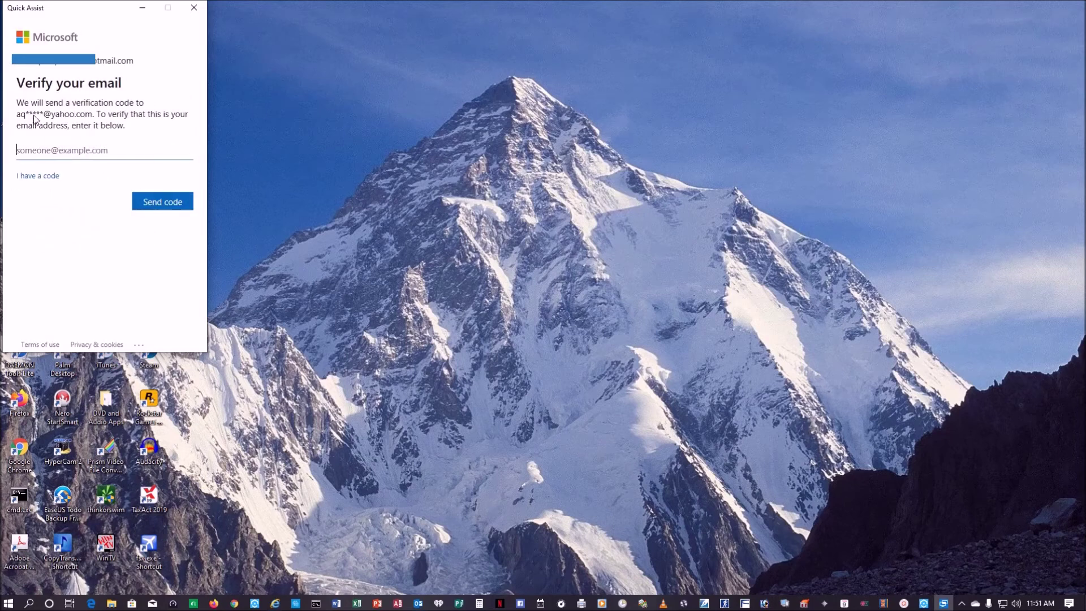
{"action": "type", "text": "a"}
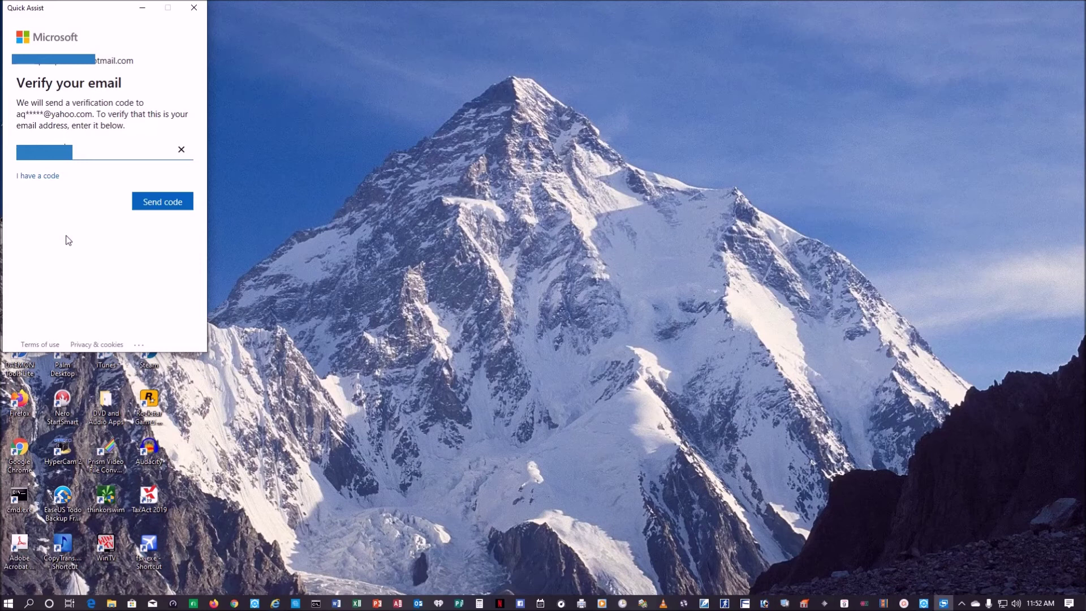
{"action": "type", "text": "yahoo.com"}
{"action": "left_click", "coordinate": [159, 202]}
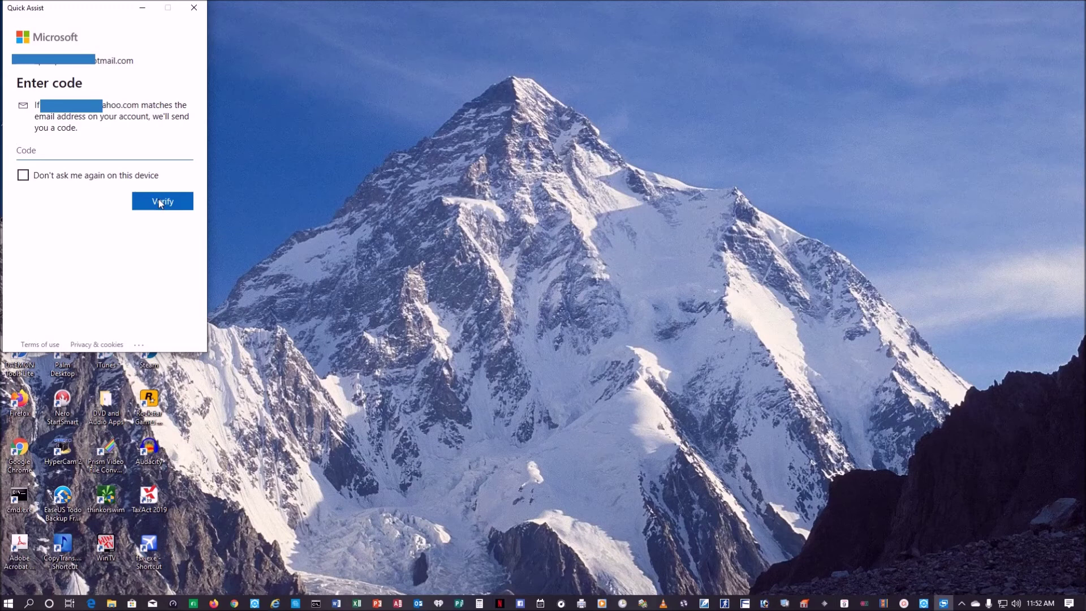
- Enter the e-mailed verification code and verify it
{"action": "type", "text": "35"}
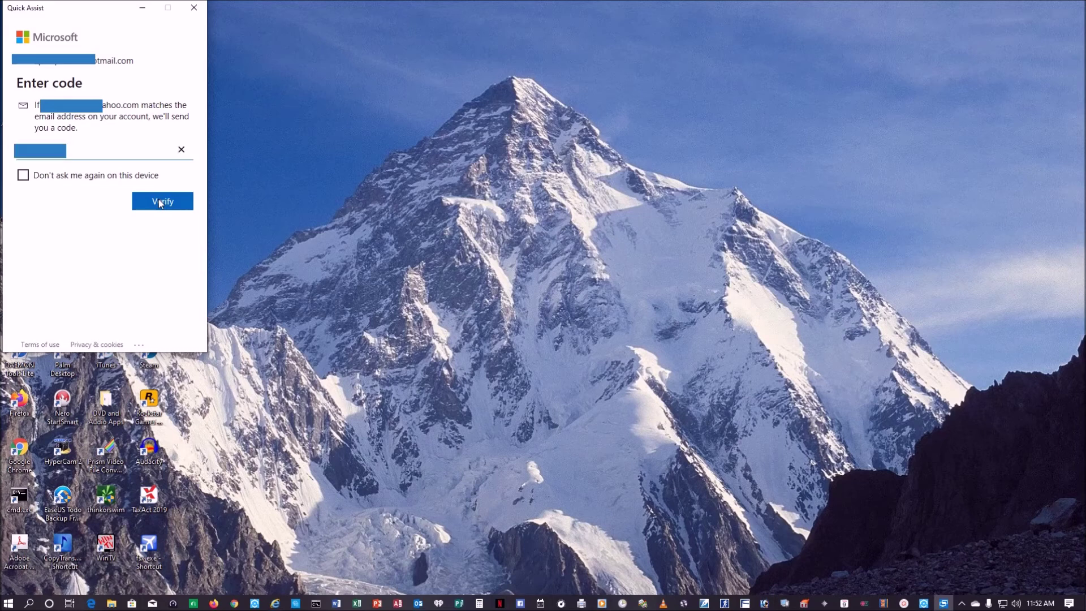
{"action": "left_click", "coordinate": [158, 201]}
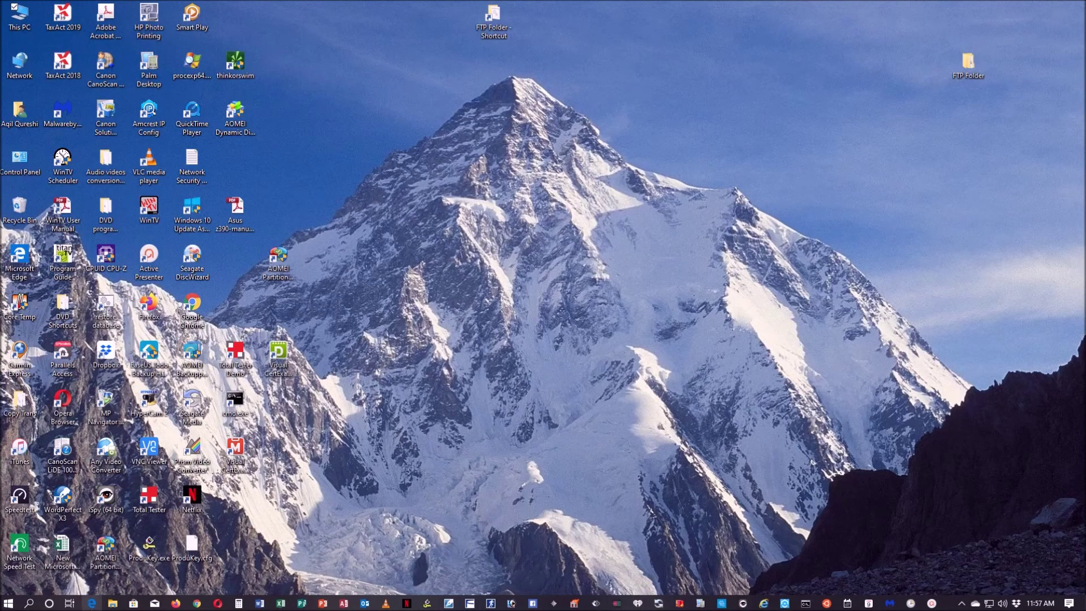
- On the receiving computer, launch Quick Assist via search 'quick' and enter the helper's 6-digit code
{"action": "left_click", "coordinate": [29, 603]}
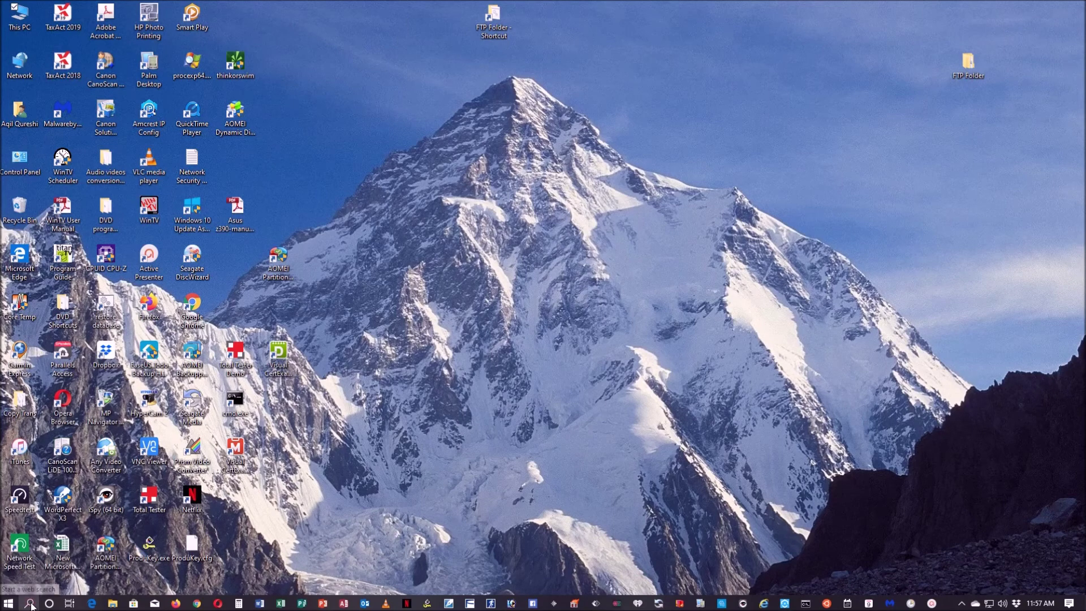
{"action": "type", "text": "qu"}
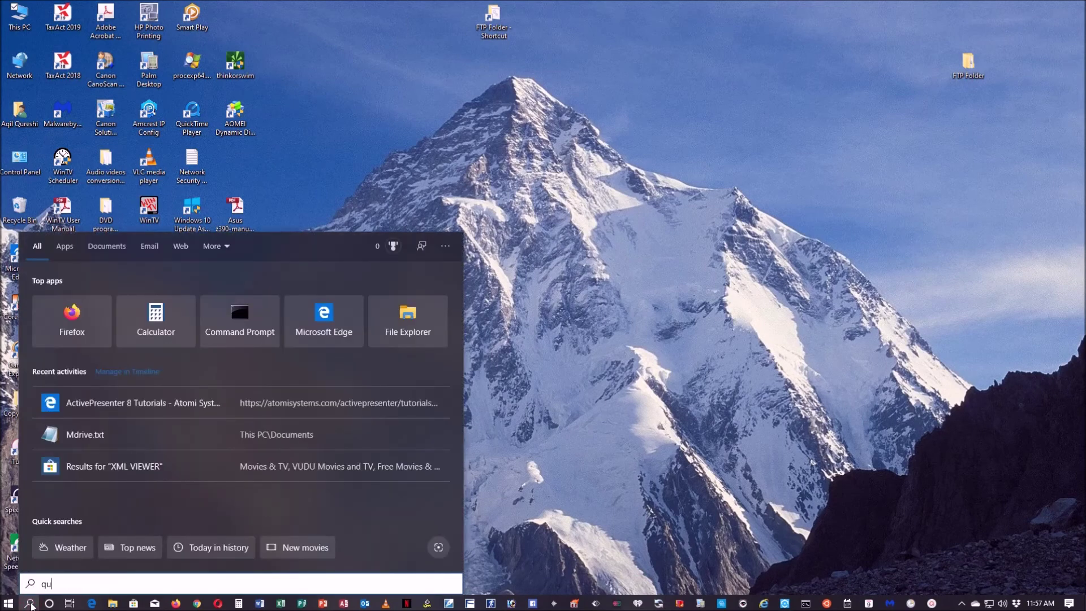
{"action": "type", "text": "ick"}
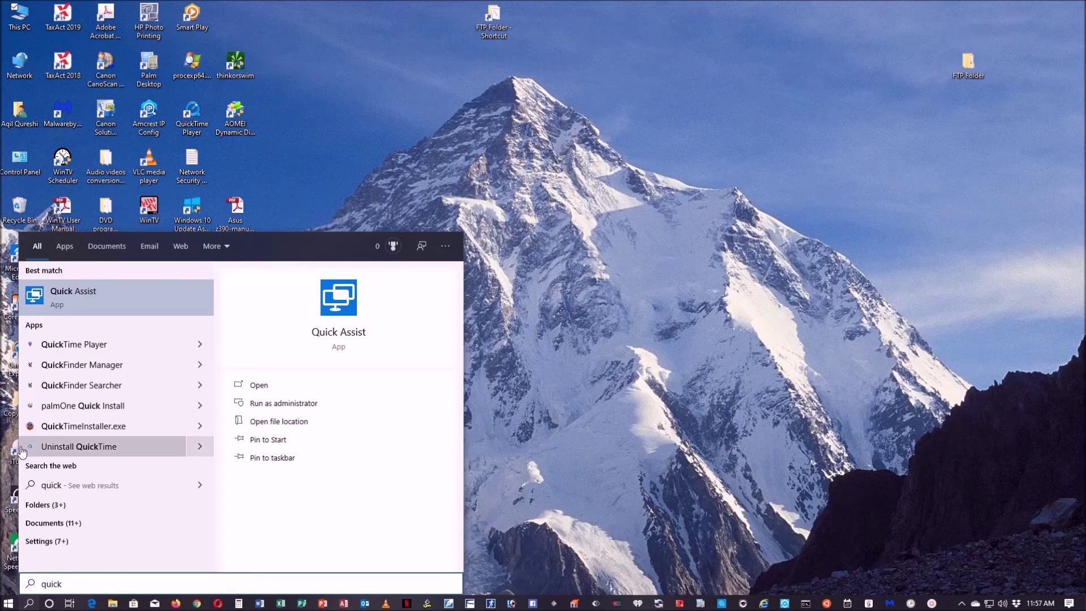
{"action": "left_click", "coordinate": [83, 306]}
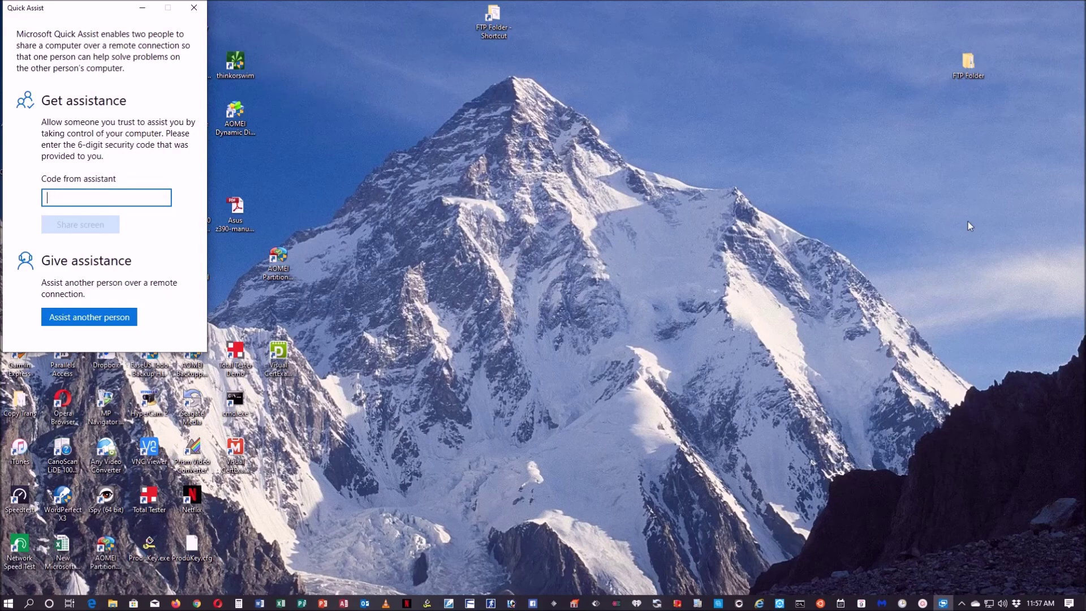
{"action": "type", "text": "586780"}
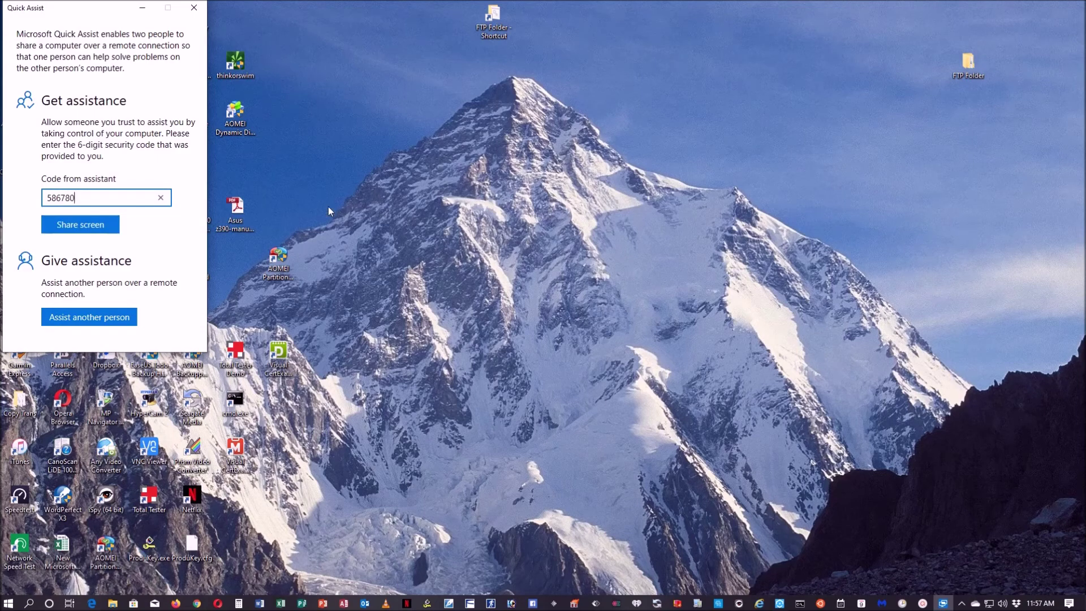
- Share this computer's screen with the assistant using the entered code
{"action": "left_click", "coordinate": [102, 225]}
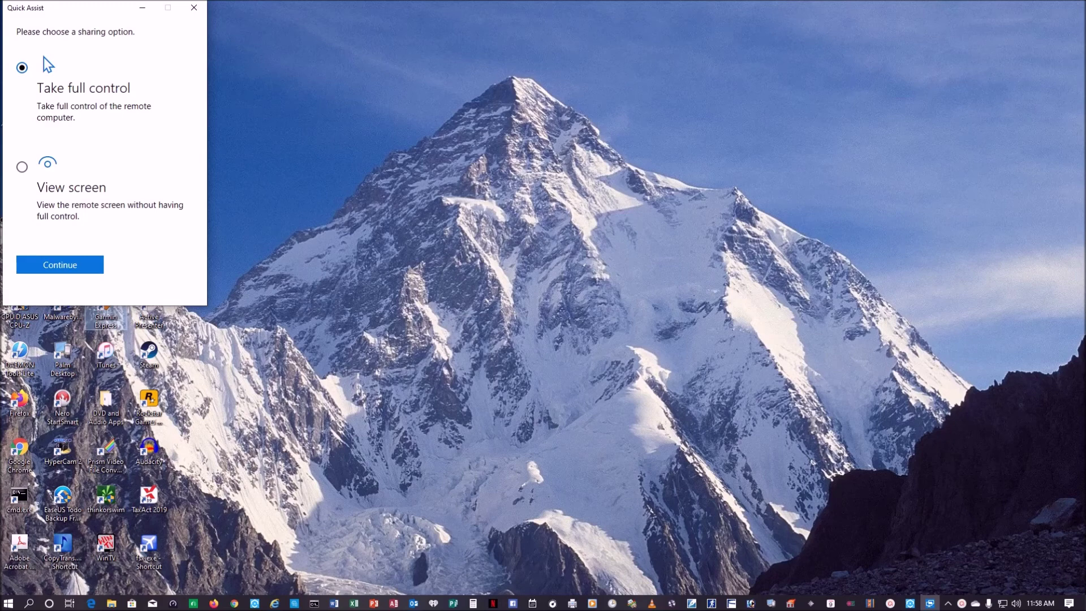
- Choose Take full control, allow screen sharing, and maximize the session window
{"action": "key", "text": "Return"}
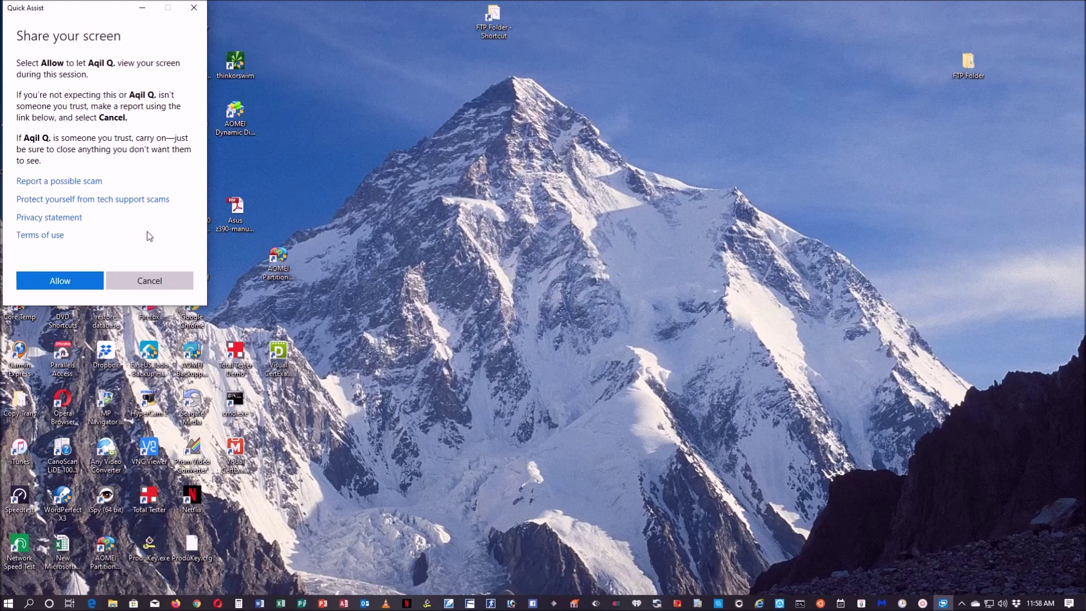
{"action": "left_click", "coordinate": [79, 284]}
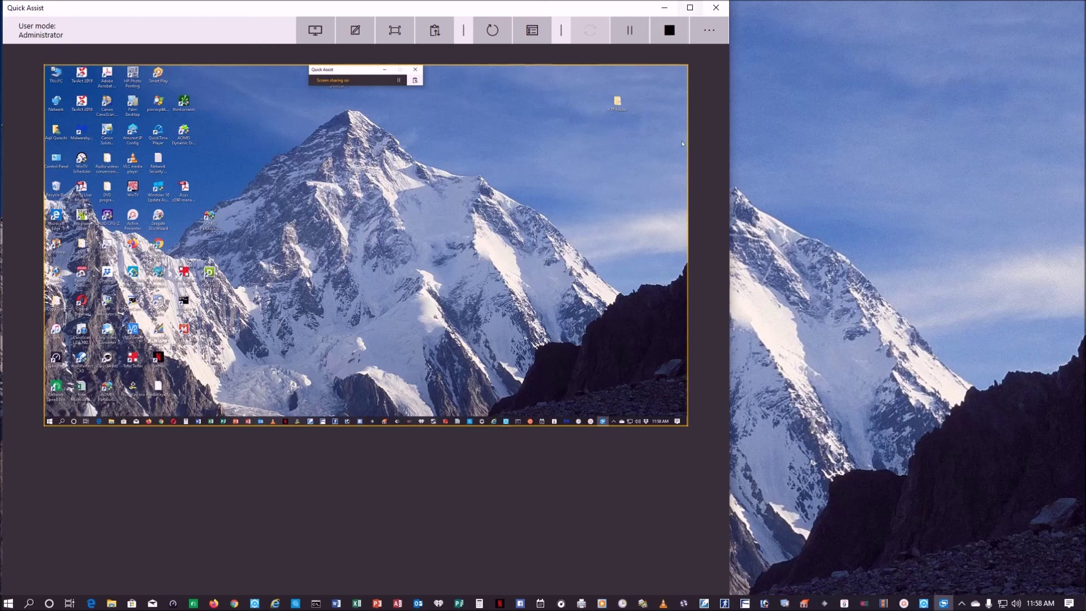
{"action": "left_click", "coordinate": [690, 7]}
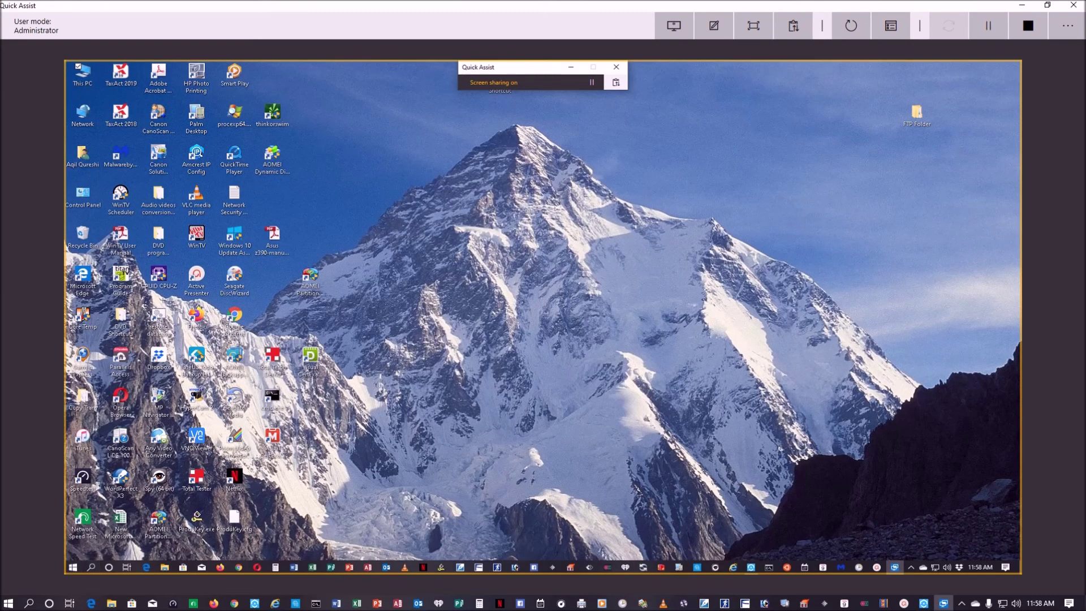
- Open and dismiss the remote Start menu, then close Quick Assist to end helping
{"action": "left_click", "coordinate": [73, 563]}
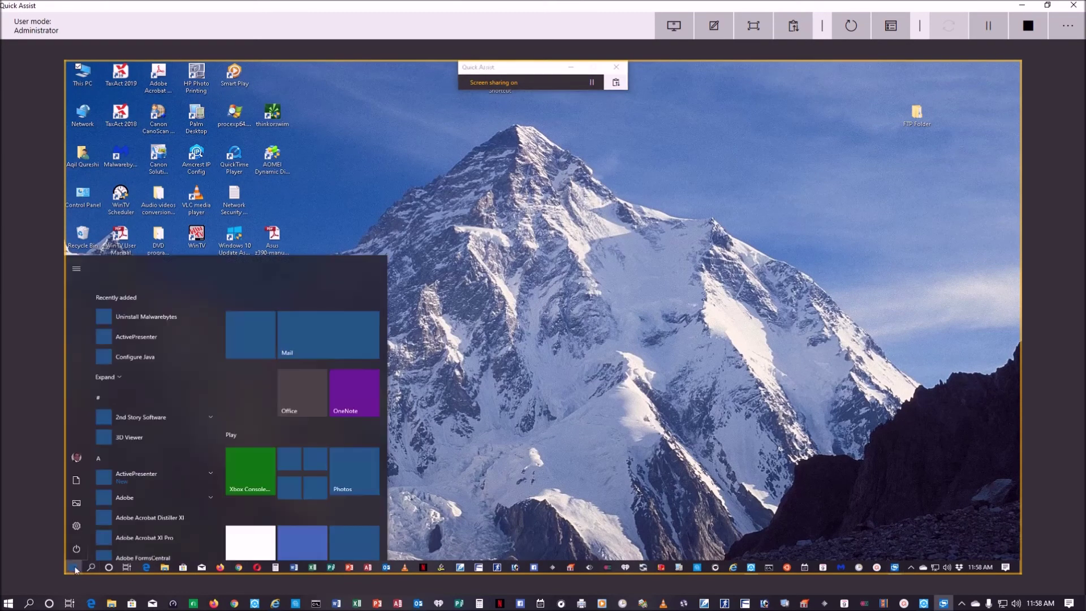
{"action": "left_click", "coordinate": [592, 388]}
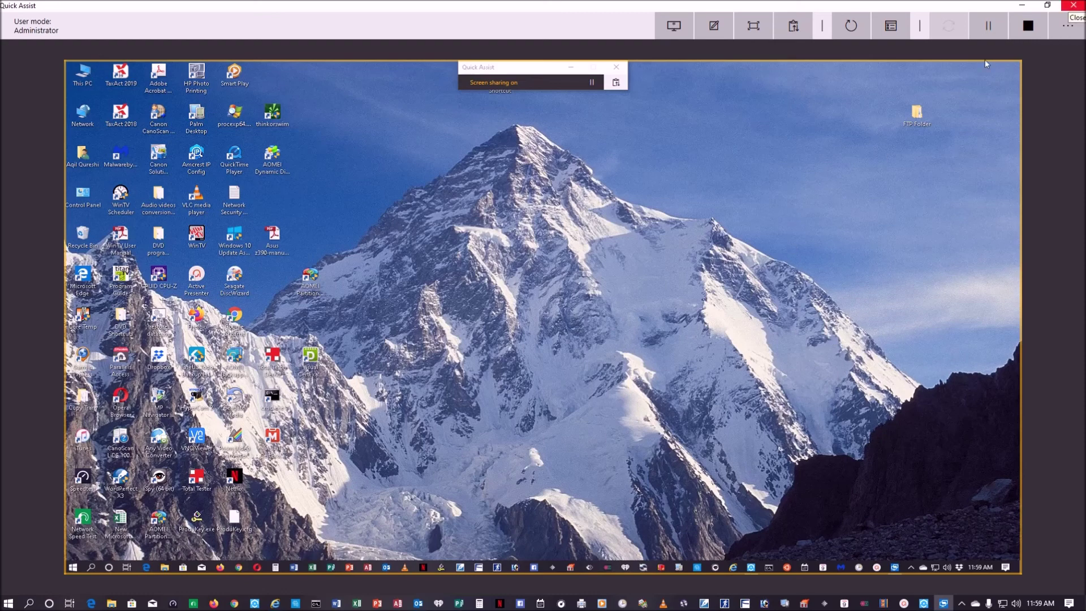
{"action": "left_click", "coordinate": [1073, 5]}
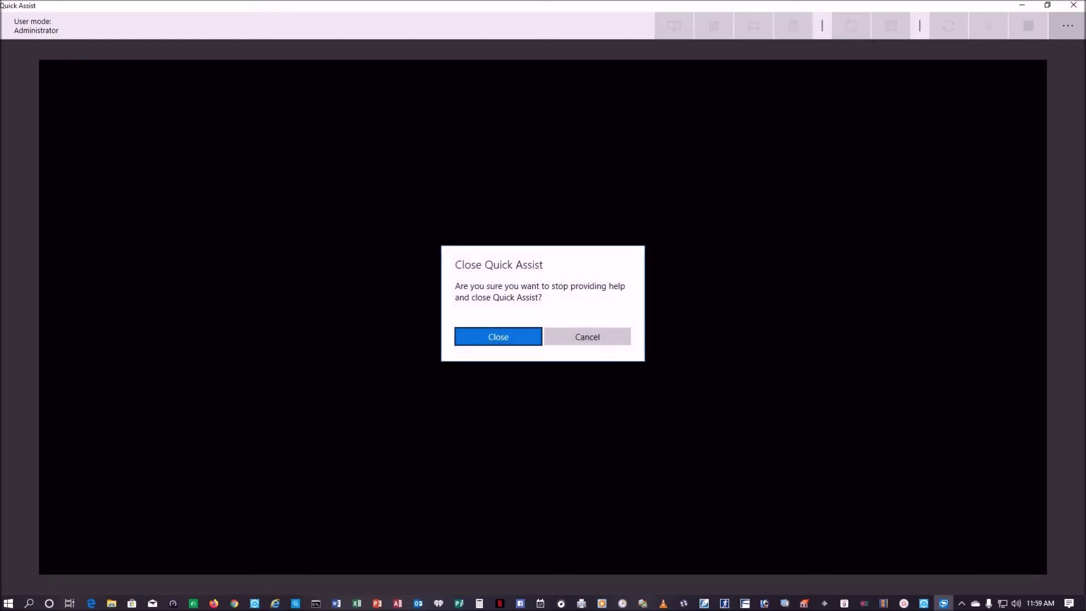
- Confirm closing Quick Assist and close the 'Screen sharing has ended' window
{"action": "key", "text": "Return"}
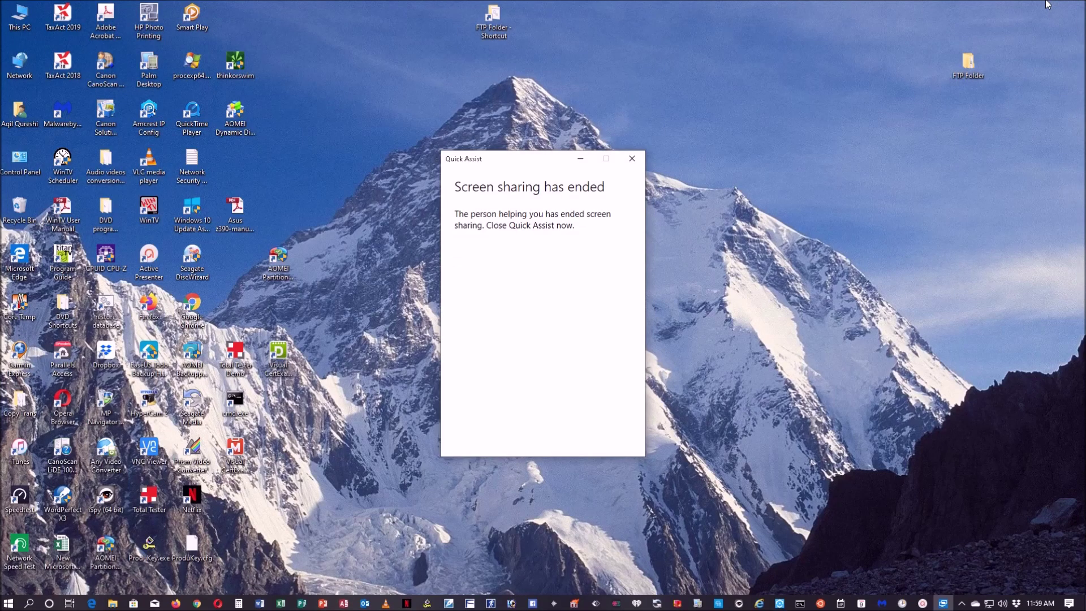
{"action": "left_click", "coordinate": [642, 165]}
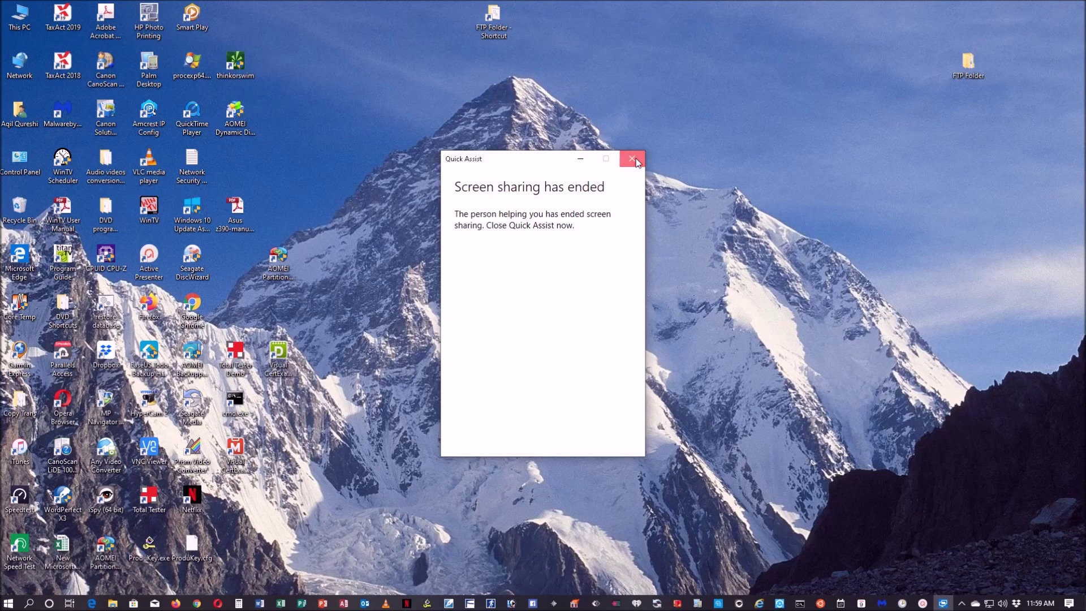